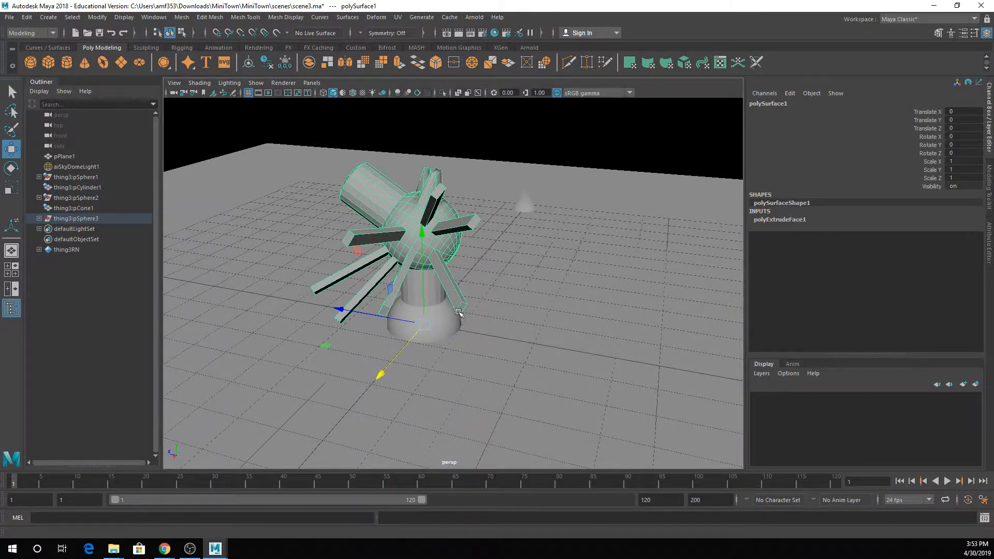
Step: Create a display layer from the selected spiked sphere and name it spikespherelay
{"action": "left_click_drag", "start_coordinate": [463, 313], "coordinate": [497, 299], "text": "alt"}
{"action": "middle_click_drag", "start_coordinate": [499, 299], "coordinate": [463, 341], "text": "alt"}
{"action": "mouse_move", "coordinate": [462, 340]}
{"action": "left_mouse_down", "text": "alt"}
{"action": "mouse_move", "coordinate": [477, 318]}
{"action": "mouse_move", "coordinate": [464, 324]}
{"action": "left_mouse_up", "text": "alt"}
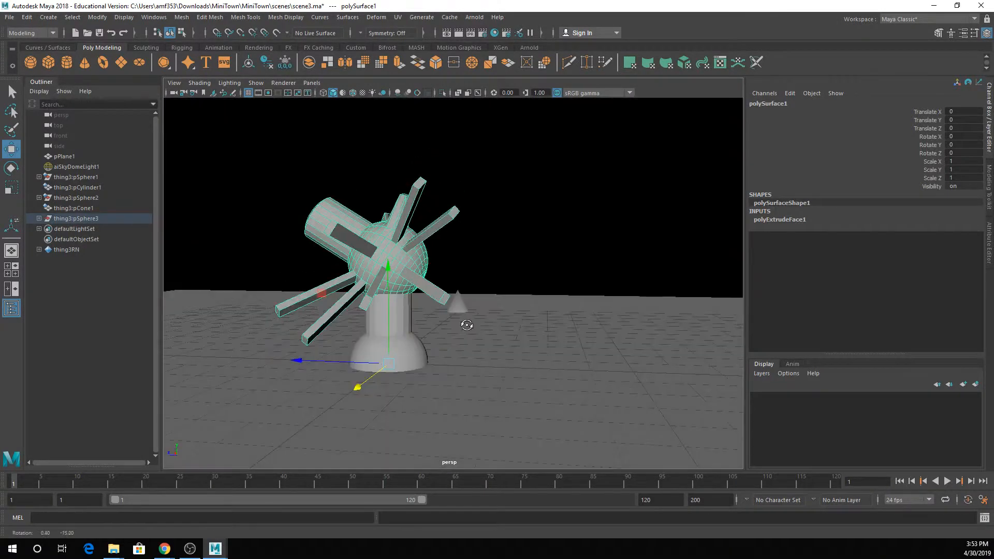
{"action": "key", "text": "q"}
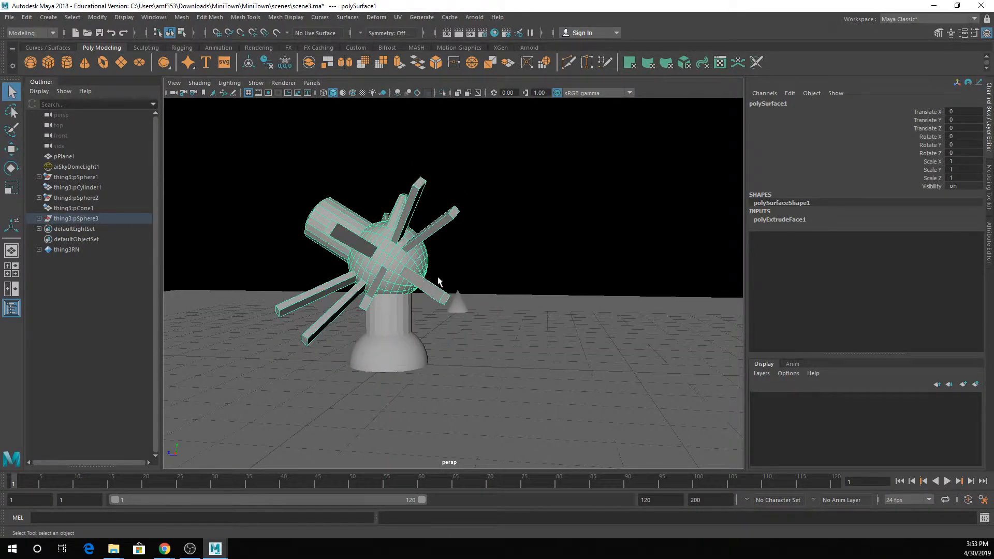
{"action": "left_click_drag", "start_coordinate": [439, 278], "coordinate": [625, 274], "text": "alt"}
{"action": "middle_click_drag", "start_coordinate": [625, 274], "coordinate": [549, 255], "text": "alt"}
{"action": "right_click_drag", "start_coordinate": [548, 255], "coordinate": [333, 262], "text": "alt"}
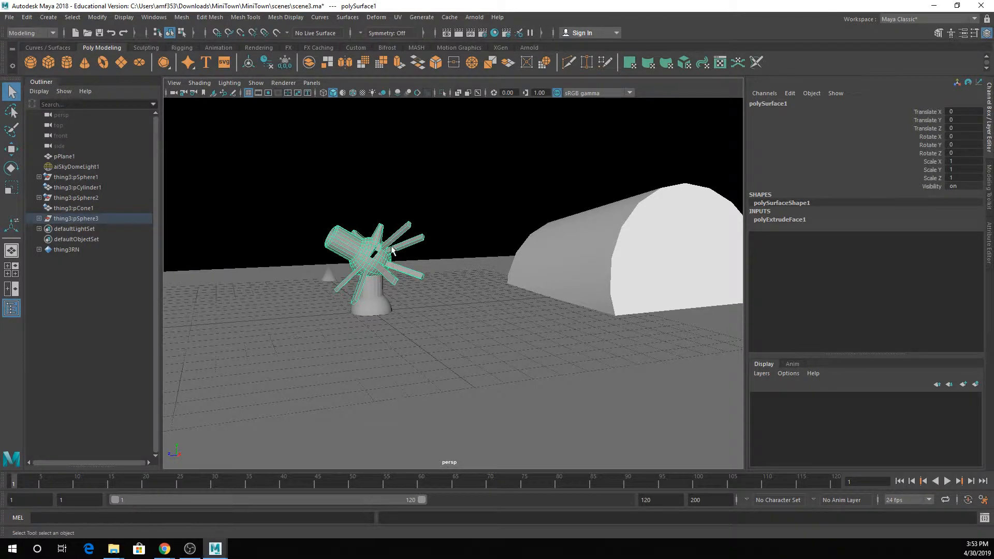
{"action": "left_click", "coordinate": [976, 385]}
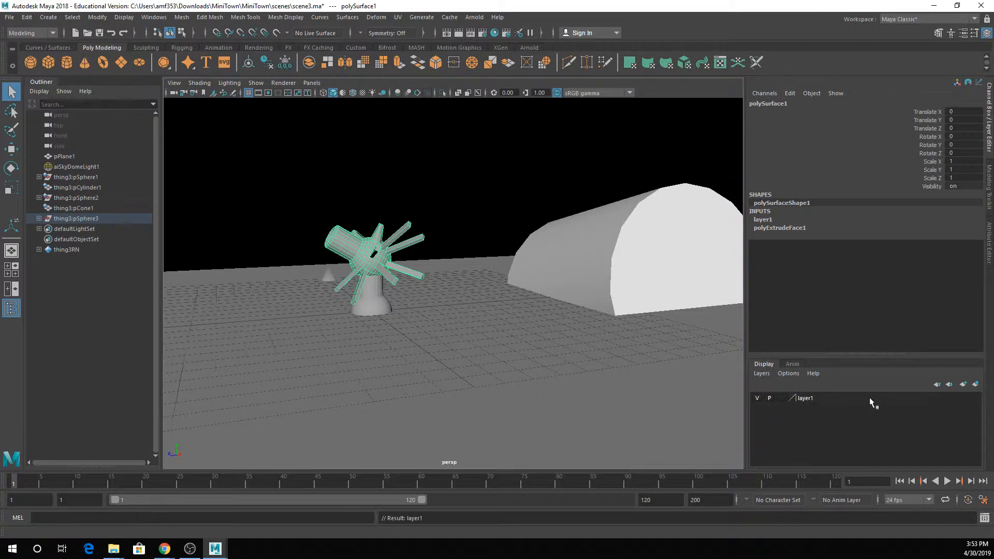
{"action": "left_click", "coordinate": [810, 400]}
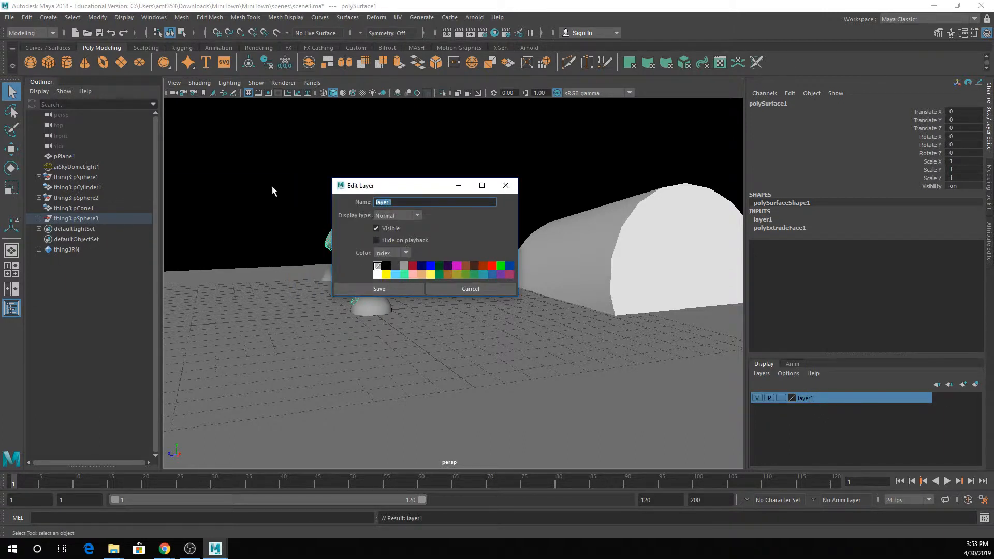
{"action": "type", "text": "spikespherelay"}
{"action": "left_click", "coordinate": [377, 290]}
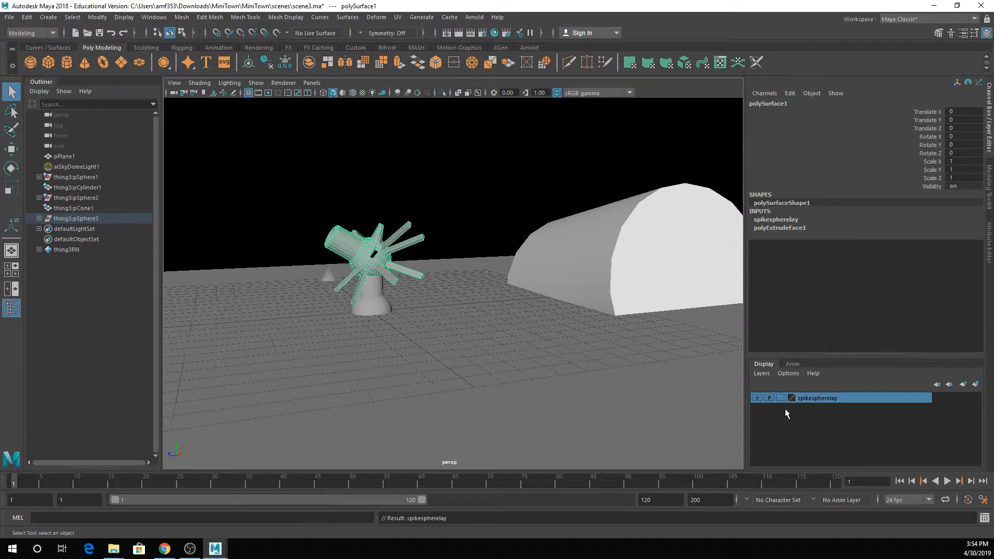
Step: Switch the visibility of the spikespherelay layer off and on repeatedly to check which geometry it controls
{"action": "left_click", "coordinate": [756, 397]}
{"action": "left_click", "coordinate": [756, 397]}
{"action": "left_click", "coordinate": [756, 397]}
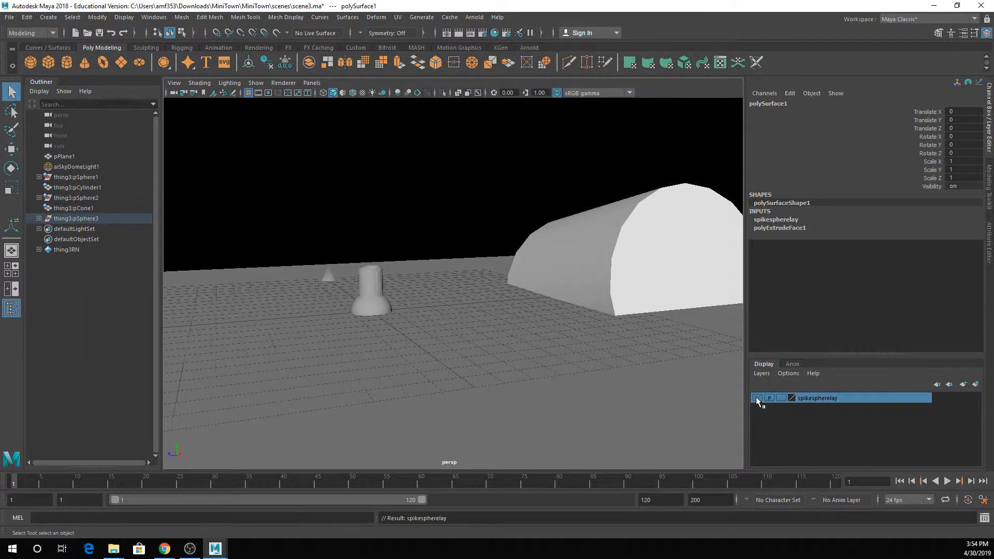
{"action": "left_click", "coordinate": [756, 397]}
{"action": "left_click", "coordinate": [756, 397]}
{"action": "left_click", "coordinate": [756, 397]}
{"action": "left_click", "coordinate": [756, 397]}
{"action": "left_click", "coordinate": [756, 397]}
Step: Add the large cylinder to the spikespherelay layer
{"action": "left_click", "coordinate": [651, 252]}
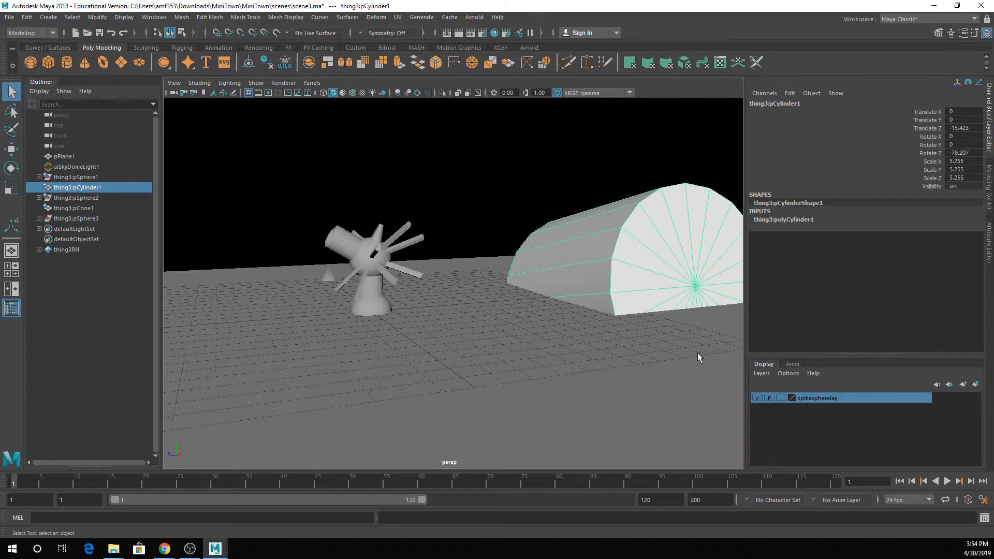
{"action": "right_click", "coordinate": [814, 400]}
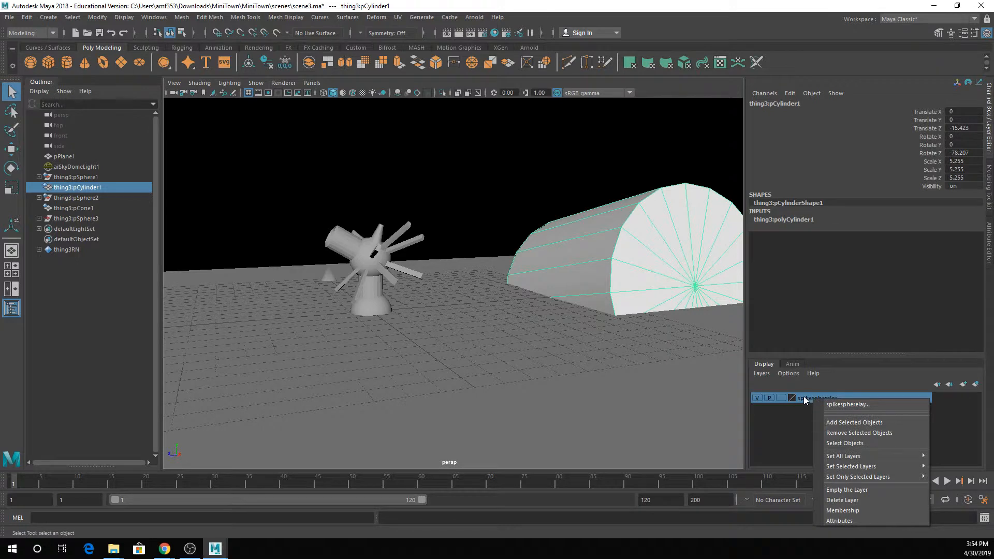
{"action": "left_click", "coordinate": [848, 422]}
Step: Select the ground plane, then hide and show the spikespherelay layer to check the visibility of both member objects
{"action": "left_click", "coordinate": [683, 384]}
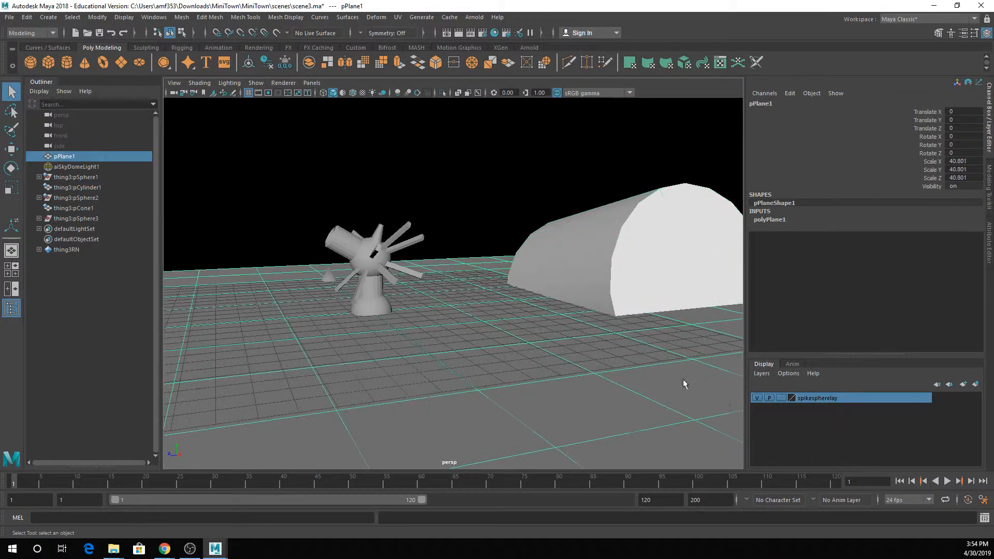
{"action": "left_click", "coordinate": [756, 398]}
{"action": "left_click", "coordinate": [757, 398]}
{"action": "left_click", "coordinate": [756, 398]}
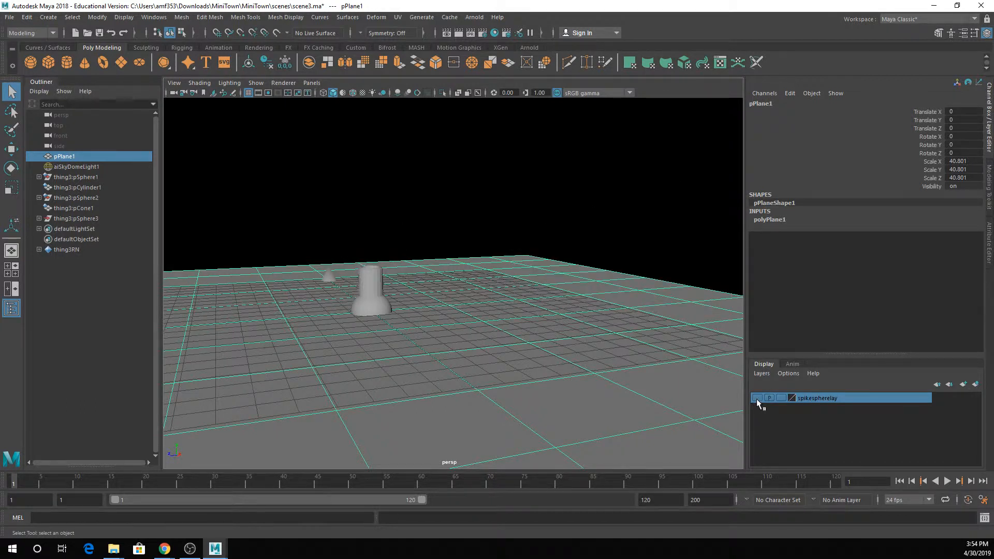
{"action": "left_click", "coordinate": [756, 398]}
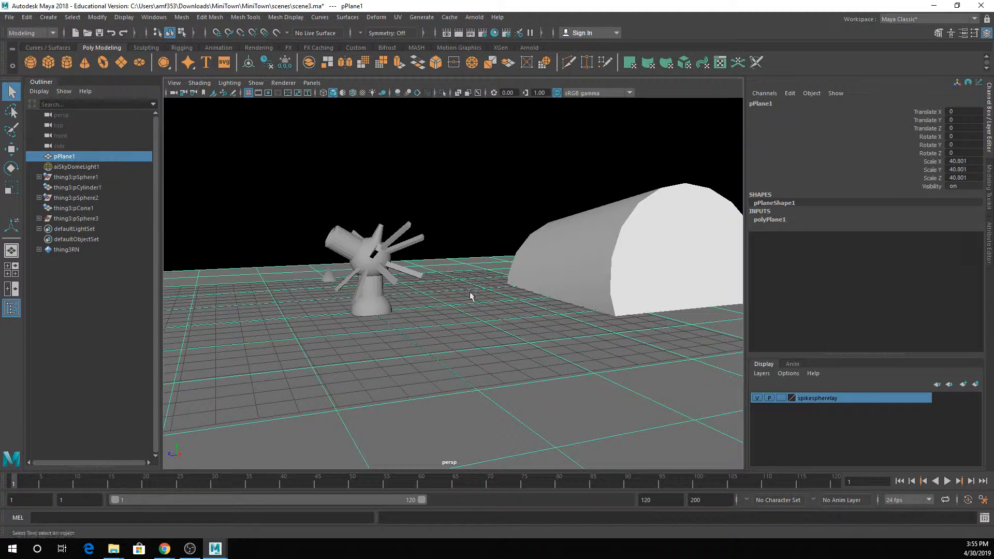
{"action": "left_click", "coordinate": [757, 398]}
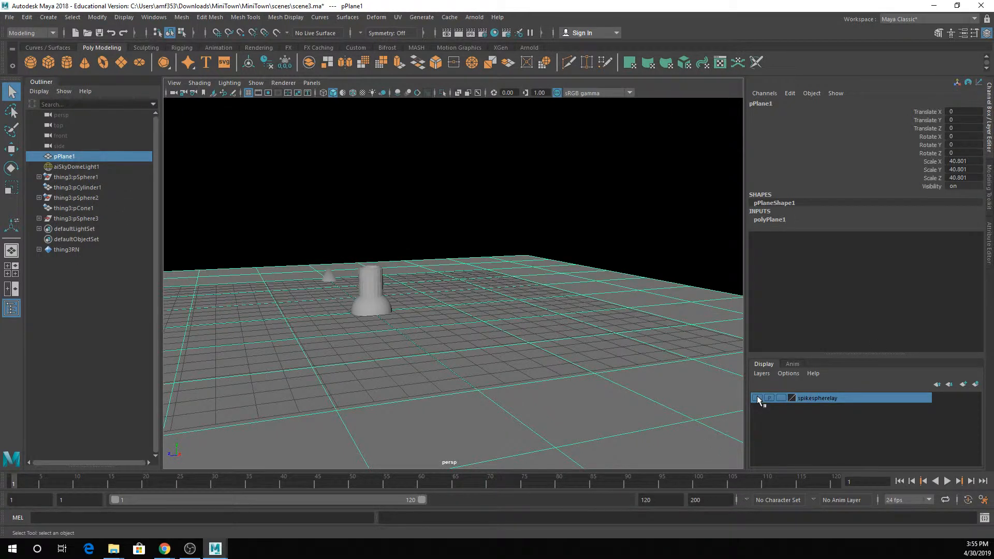
{"action": "left_click", "coordinate": [758, 398]}
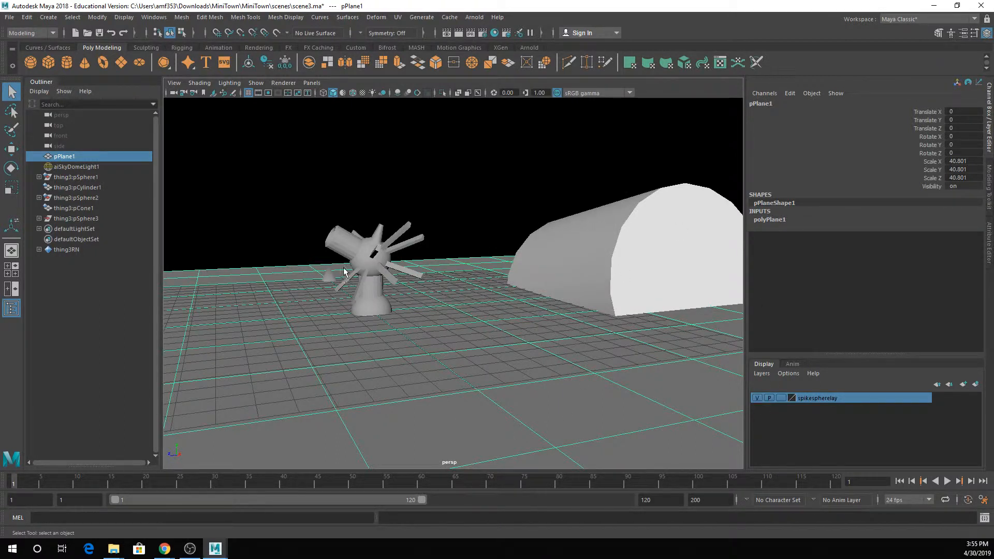
Step: Try moving the spiked sphere up by about 0.94 units in Y and undo the move
{"action": "scroll", "coordinate": [636, 241], "scroll_direction": "up", "scroll_amount": 2}
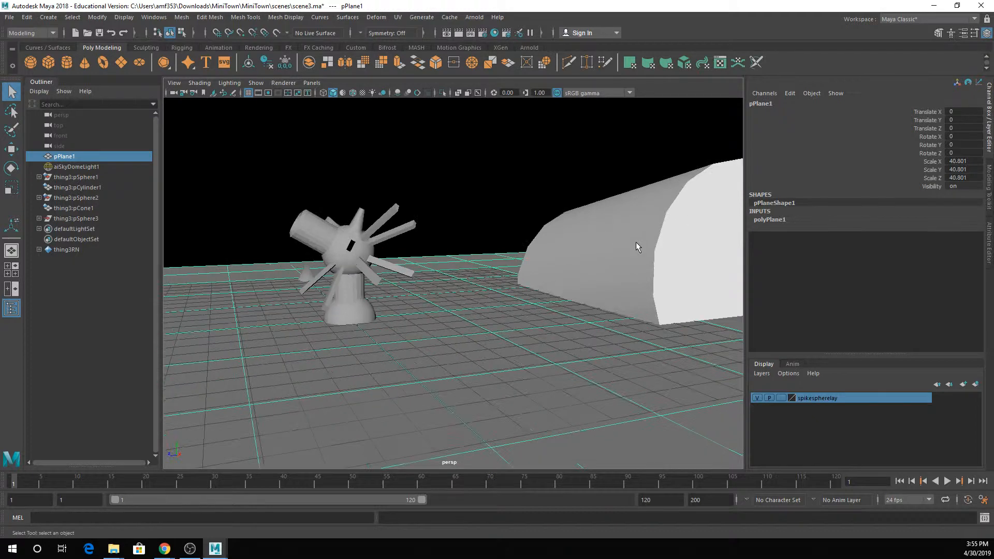
{"action": "left_click", "coordinate": [769, 398]}
{"action": "left_click", "coordinate": [689, 293]}
{"action": "left_click", "coordinate": [355, 227]}
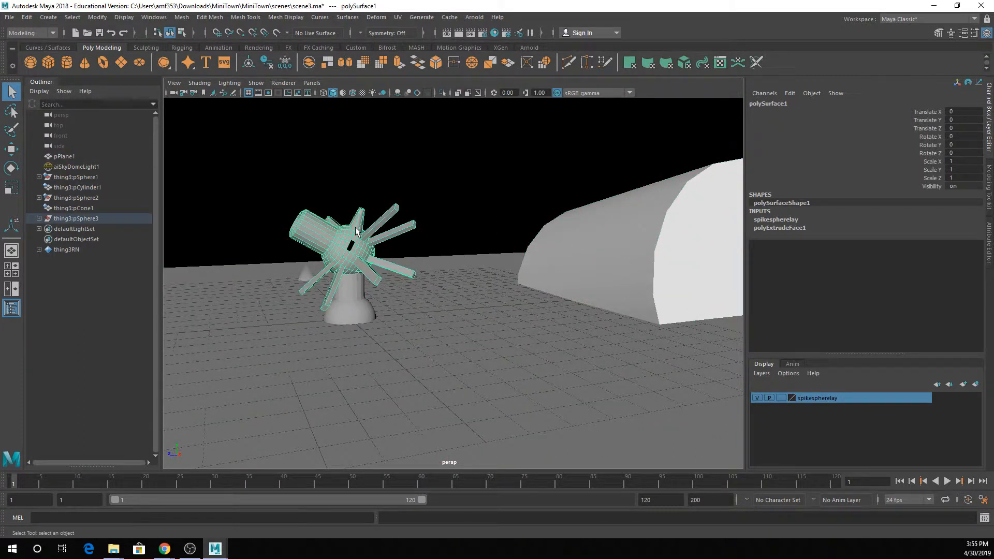
{"action": "key", "text": "w"}
{"action": "left_click_drag", "start_coordinate": [349, 262], "coordinate": [346, 231]}
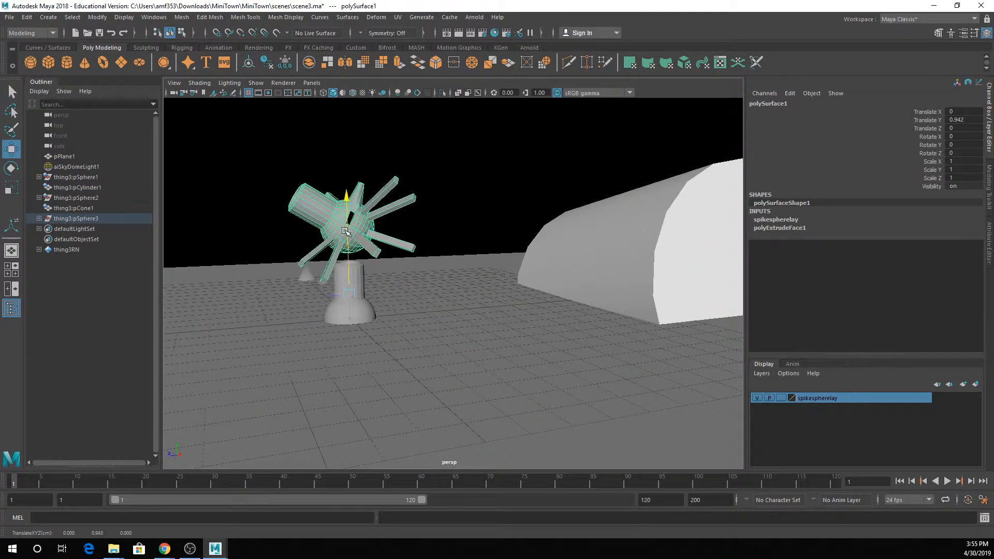
{"action": "key", "text": "ctrl+z"}
Step: Set the spikespherelay layer's display type to Template and try selecting its objects in the viewport
{"action": "left_click", "coordinate": [782, 398]}
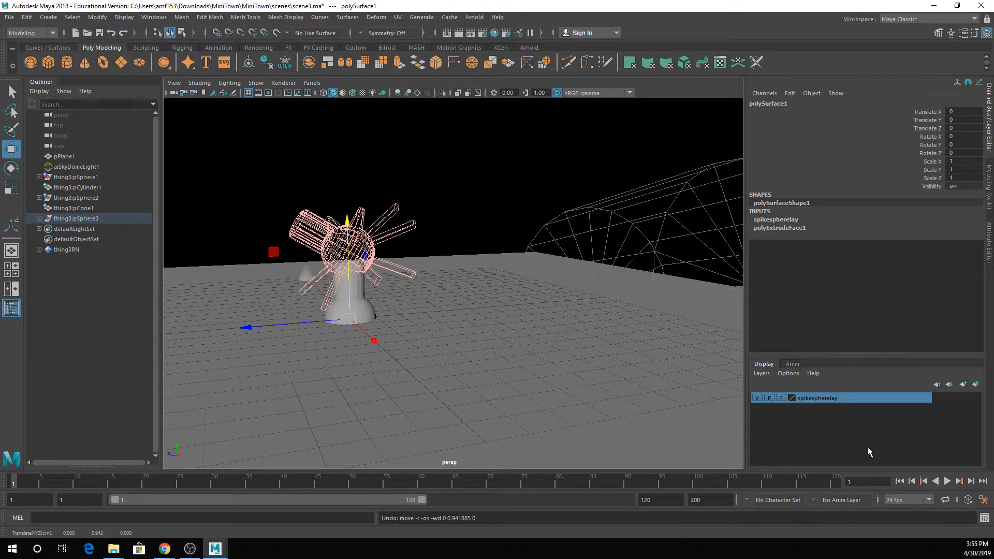
{"action": "left_click", "coordinate": [444, 238]}
{"action": "left_click", "coordinate": [575, 350]}
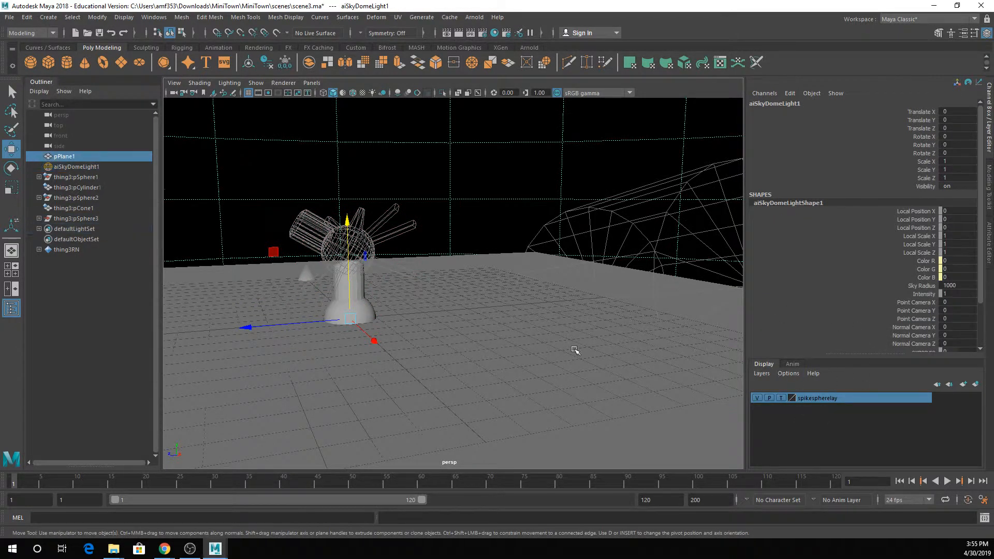
{"action": "left_click_drag", "start_coordinate": [647, 282], "coordinate": [687, 266], "text": "alt"}
{"action": "left_click", "coordinate": [658, 233]}
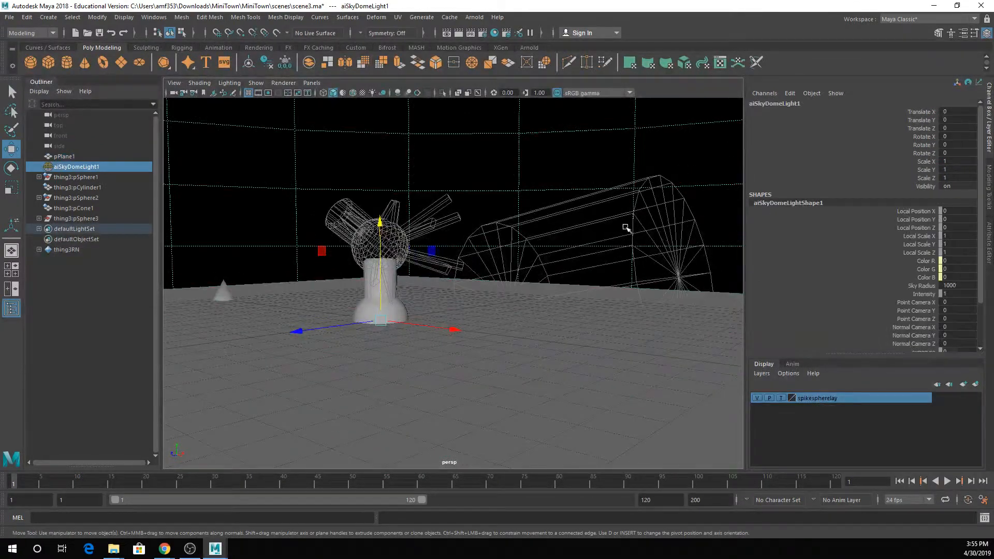
{"action": "left_click_drag", "start_coordinate": [627, 228], "coordinate": [584, 224], "text": "alt"}
{"action": "key", "text": "q"}
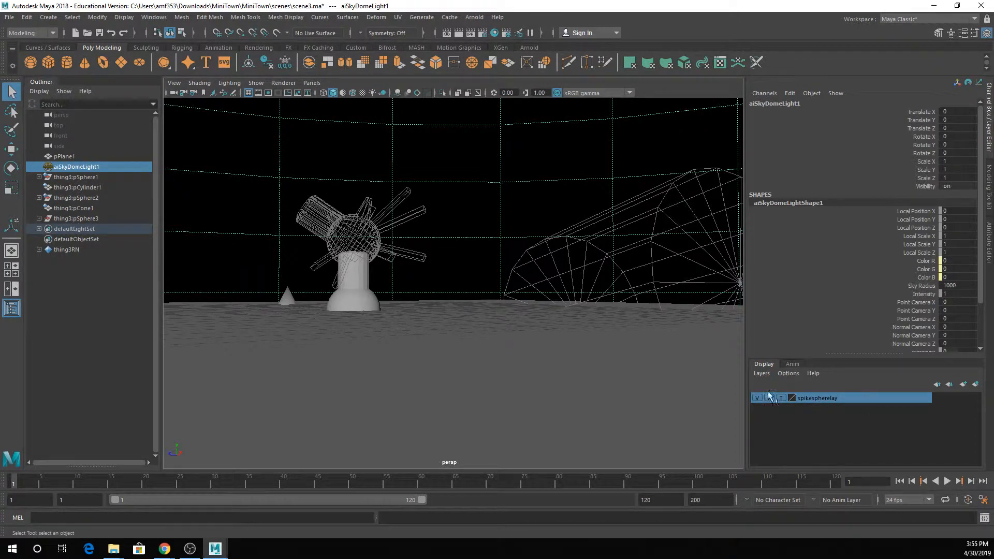
{"action": "left_click_drag", "start_coordinate": [515, 277], "coordinate": [181, 308], "text": "alt"}
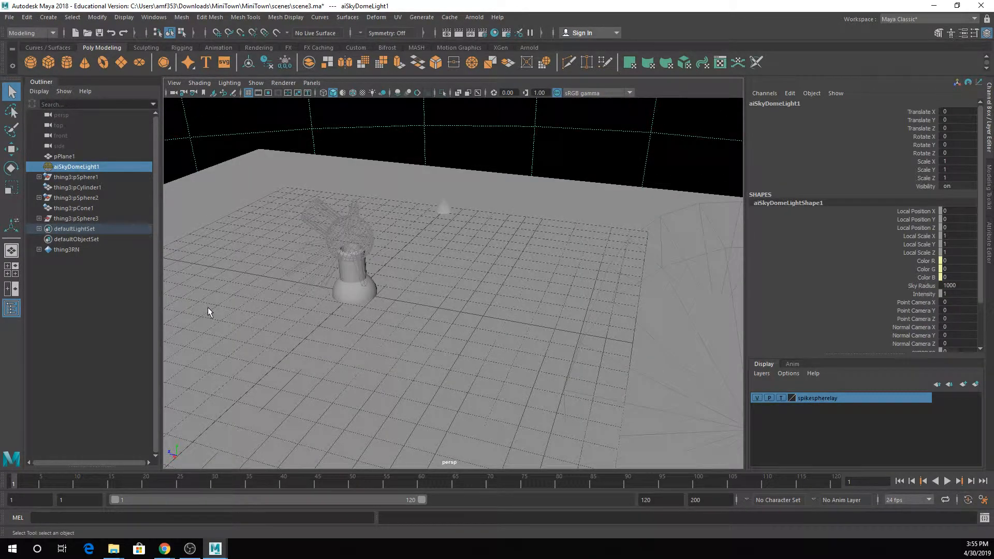
{"action": "left_click_drag", "start_coordinate": [515, 250], "coordinate": [539, 244], "text": "alt"}
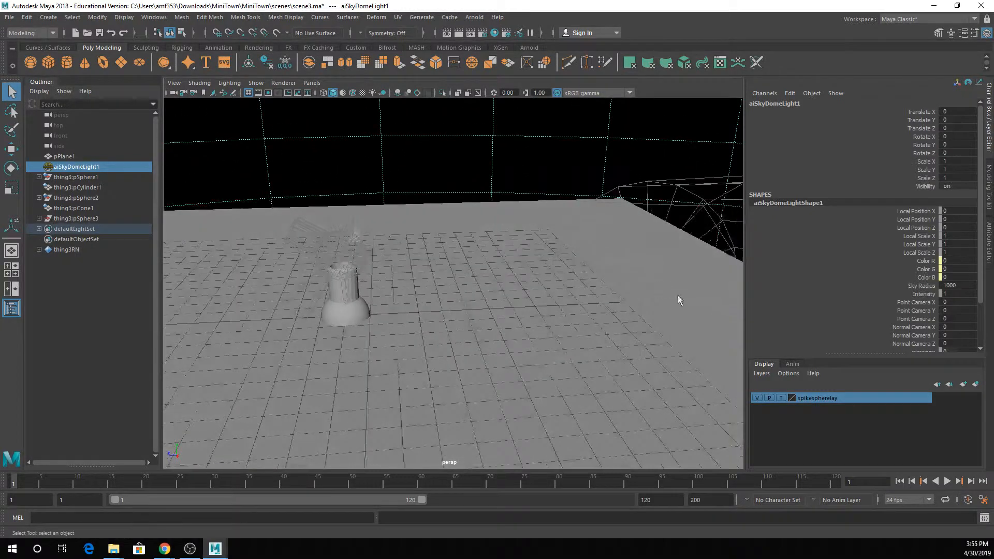
{"action": "left_click_drag", "start_coordinate": [678, 295], "coordinate": [683, 281], "text": "alt"}
Step: Set the spikespherelay layer's display type to Reference and view its two objects
{"action": "left_click", "coordinate": [782, 398]}
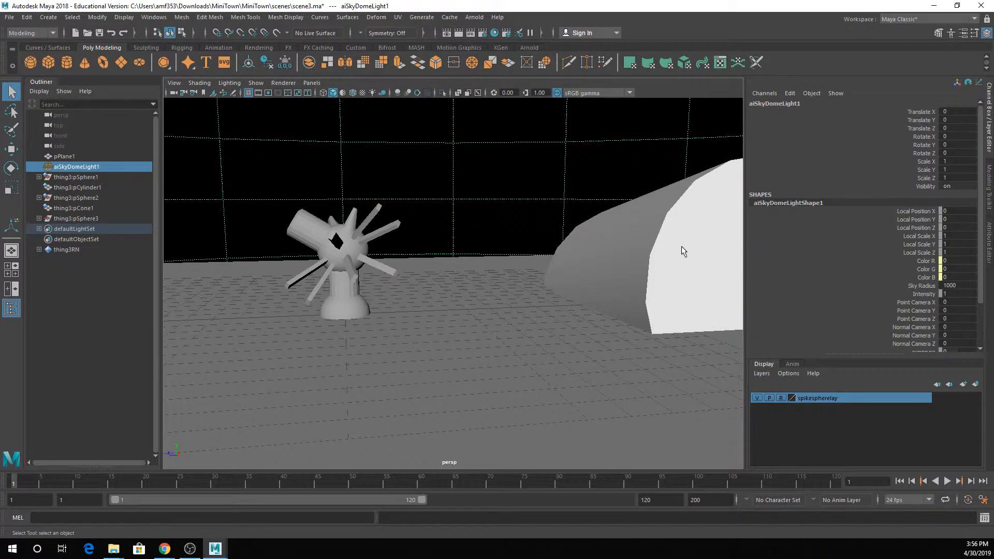
{"action": "middle_click_drag", "start_coordinate": [682, 247], "coordinate": [619, 245], "text": "alt"}
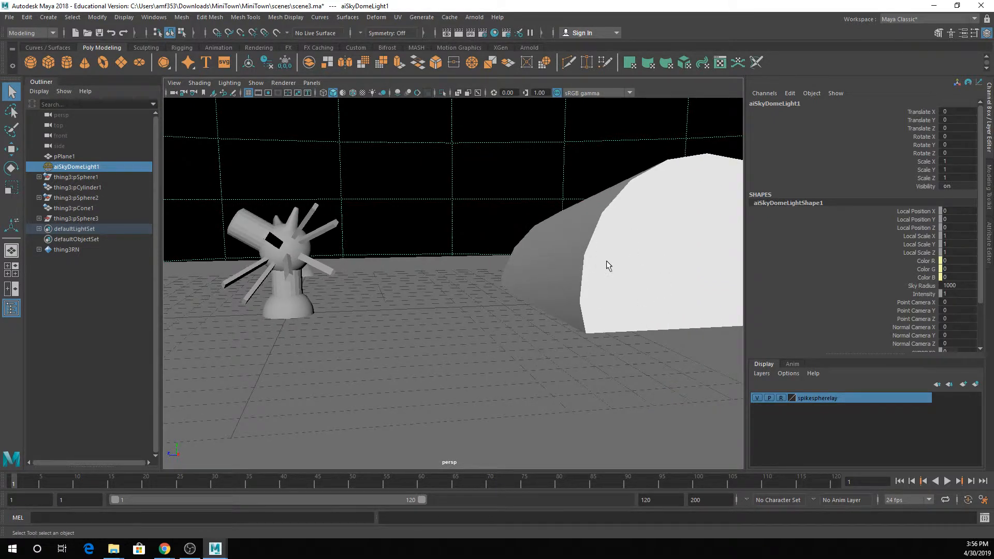
{"action": "left_click_drag", "start_coordinate": [606, 261], "coordinate": [623, 250], "text": "alt"}
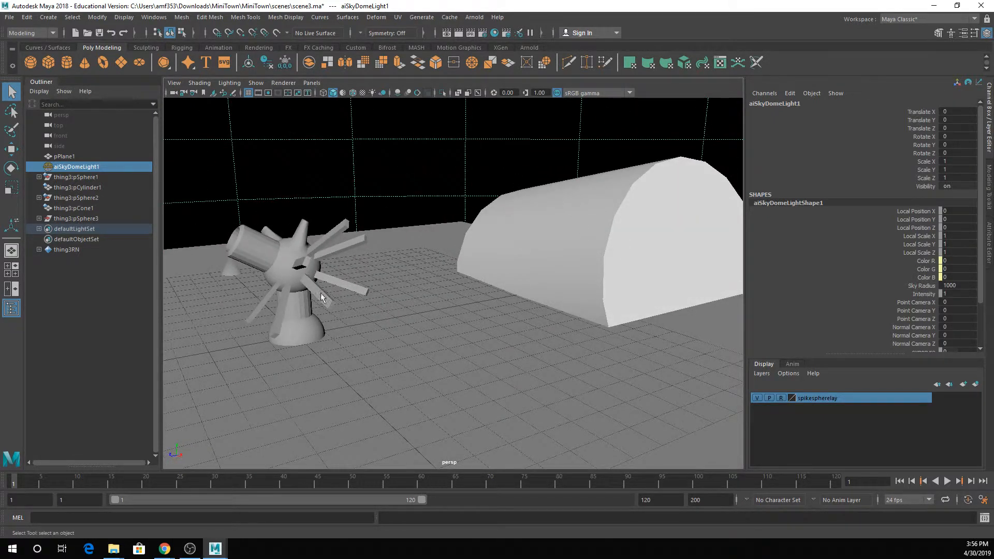
Step: Turn on textured display in the viewport and try selecting the large cylinder
{"action": "key", "text": "6"}
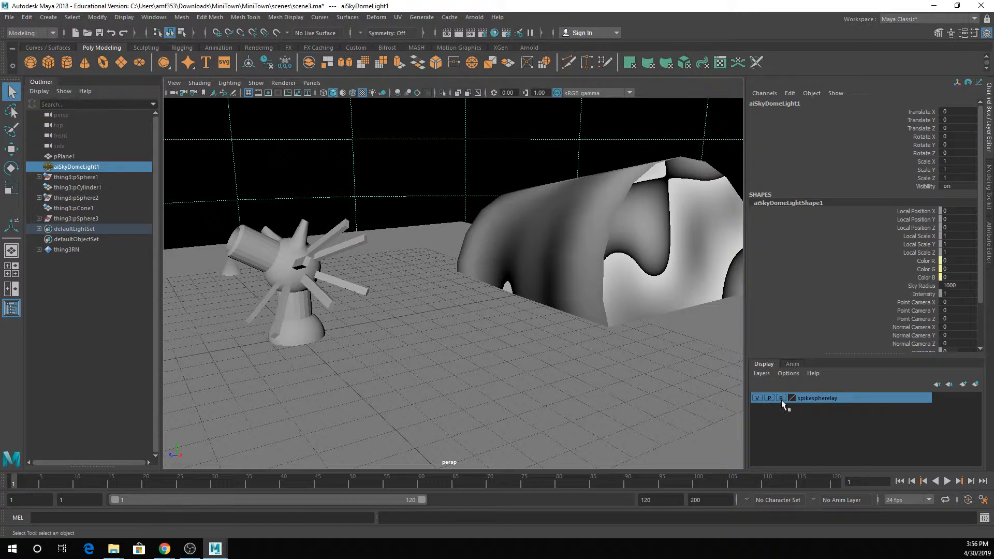
{"action": "left_click", "coordinate": [610, 267]}
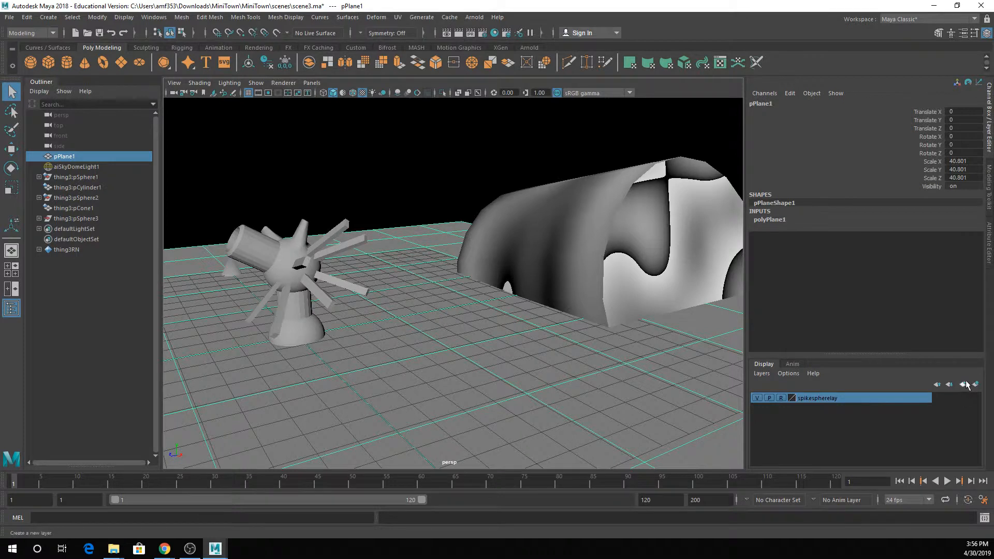
{"action": "left_click", "coordinate": [492, 220]}
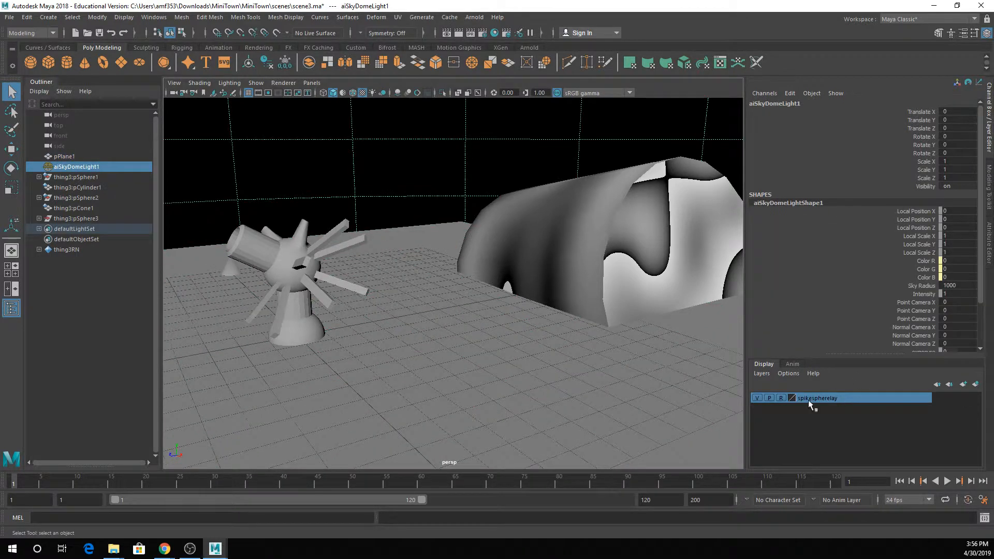
Step: Return the spikespherelay layer to the Normal display type and select the large cylinder in the viewport
{"action": "left_click", "coordinate": [781, 398]}
{"action": "left_click", "coordinate": [519, 193]}
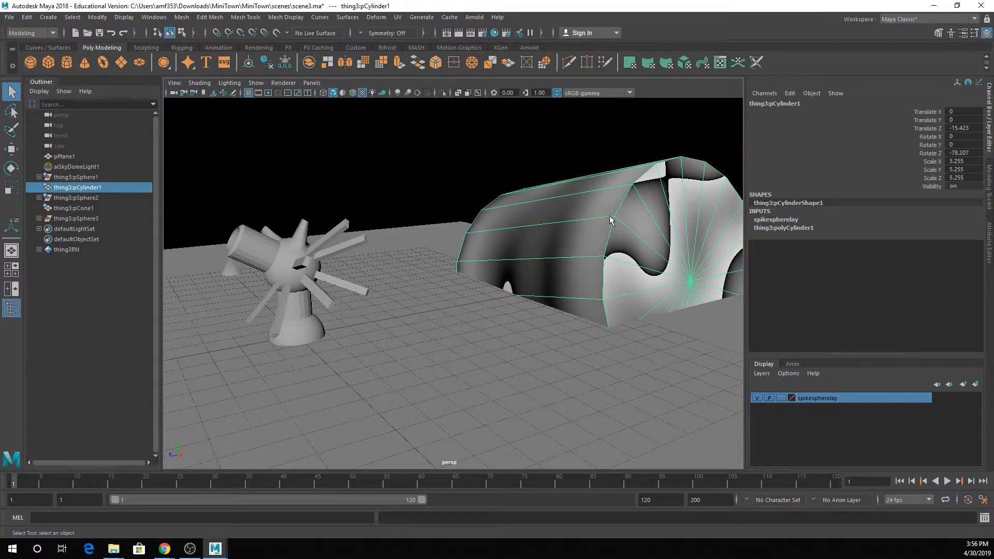
Step: Set the spikespherelay layer back to Reference and select thing3:pCylinder1 by its name in the scene hierarchy instead
{"action": "left_click", "coordinate": [781, 397]}
{"action": "left_click", "coordinate": [99, 225]}
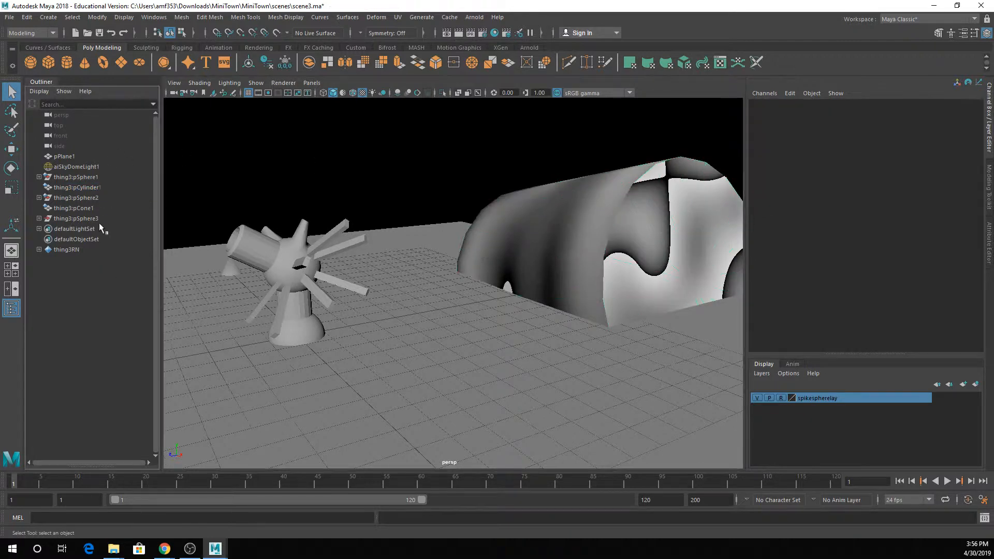
{"action": "left_click", "coordinate": [90, 188]}
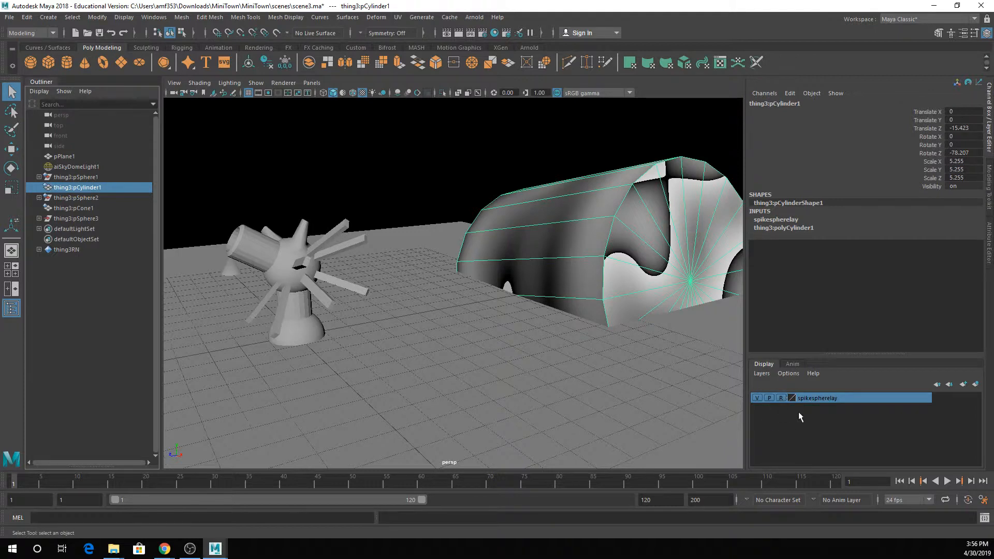
{"action": "left_click", "coordinate": [511, 167]}
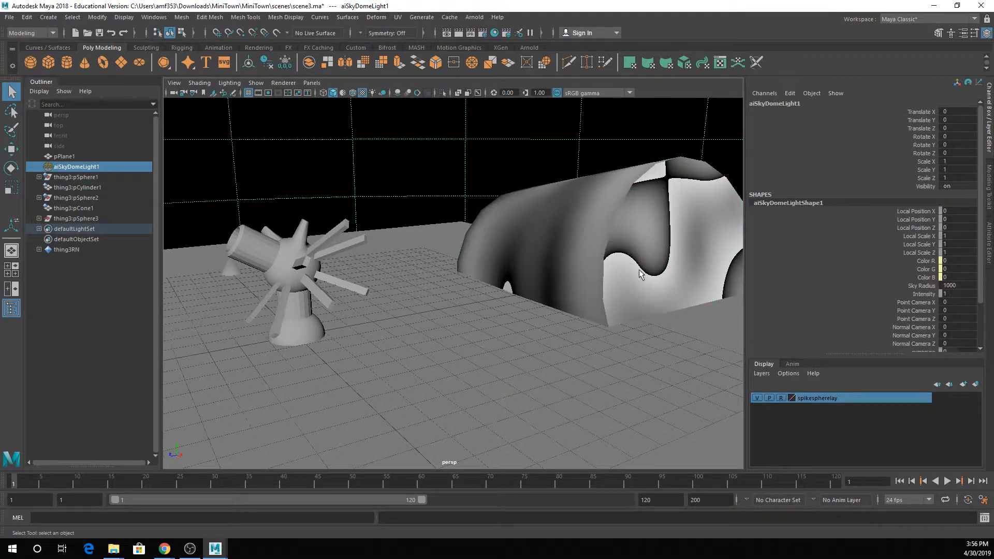
Step: Set the spikespherelay layer to Normal and remove the large cylinder from it
{"action": "left_click", "coordinate": [781, 398]}
{"action": "left_click", "coordinate": [616, 256]}
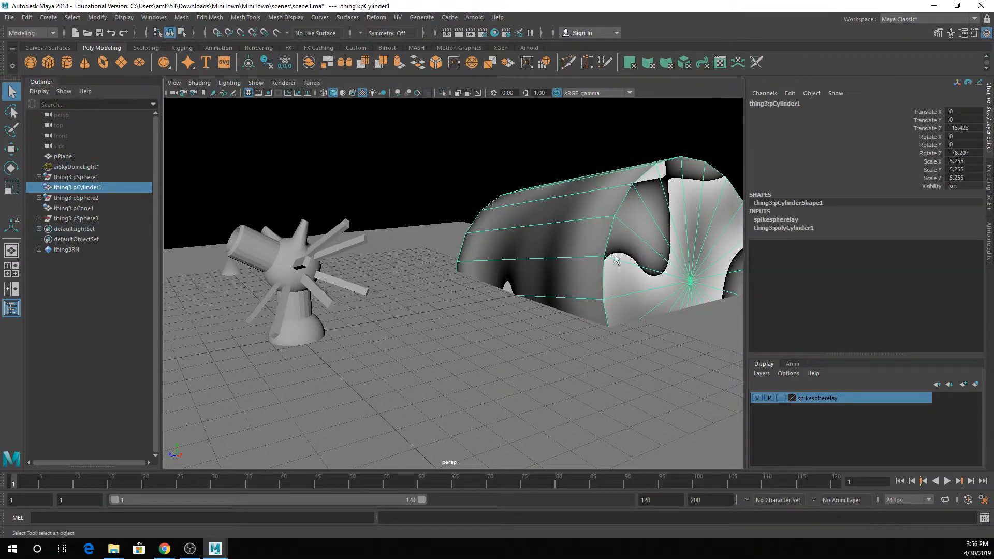
{"action": "right_click", "coordinate": [809, 396]}
{"action": "left_click", "coordinate": [828, 430]}
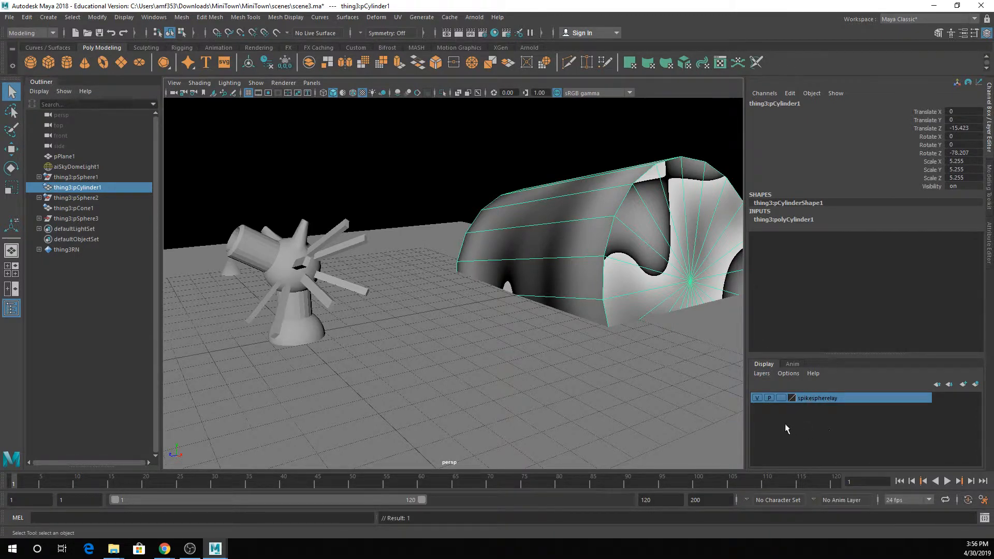
Step: Toggle the spikespherelay layer's visibility off and on several times to compare which objects it controls
{"action": "left_click", "coordinate": [756, 398]}
{"action": "left_click", "coordinate": [757, 399]}
{"action": "left_click", "coordinate": [756, 398]}
{"action": "left_click", "coordinate": [756, 399]}
{"action": "left_click", "coordinate": [757, 398]}
{"action": "left_click", "coordinate": [756, 398]}
Step: Create three empty display layers and delete all unused layers
{"action": "left_click", "coordinate": [963, 384]}
{"action": "left_click", "coordinate": [963, 384]}
{"action": "left_click", "coordinate": [963, 384]}
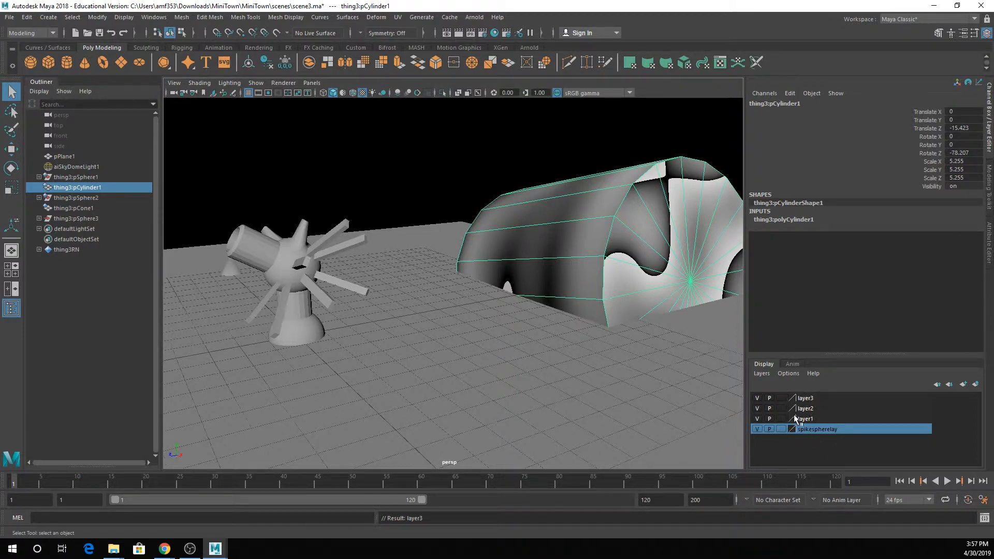
{"action": "left_click", "coordinate": [761, 373]}
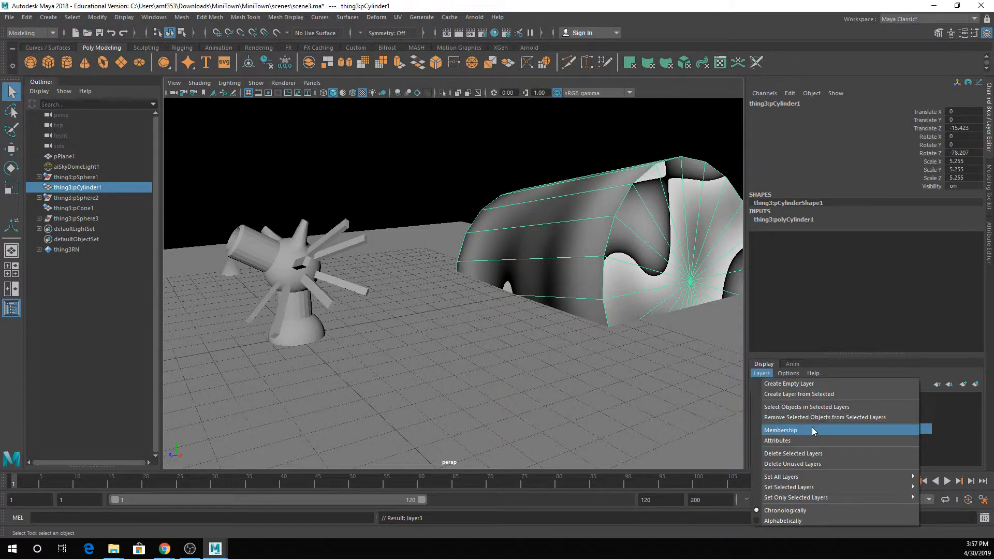
{"action": "left_click", "coordinate": [815, 466]}
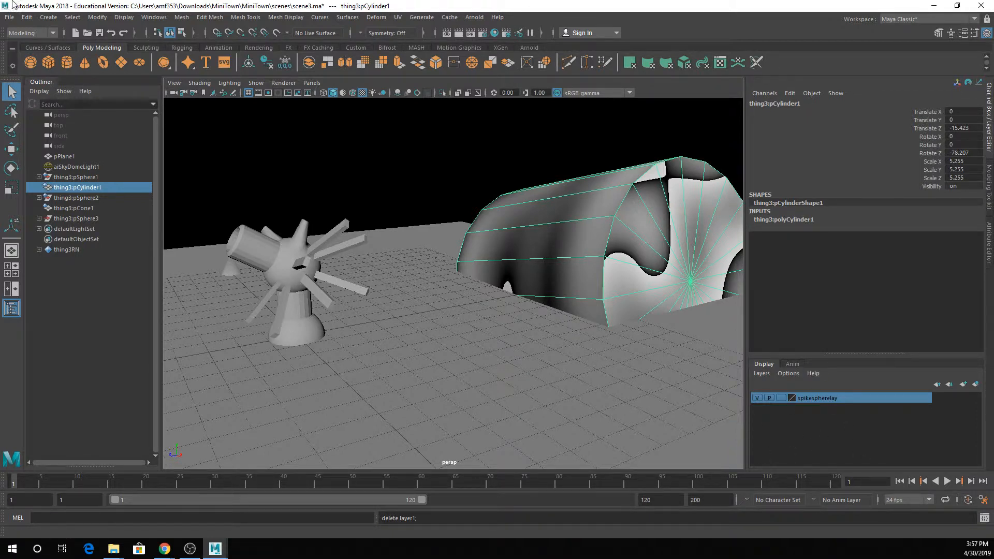
Step: Draw a winding CV curve with ten control vertices from the foreground, around in front of the large cylinder
{"action": "left_click", "coordinate": [48, 18]}
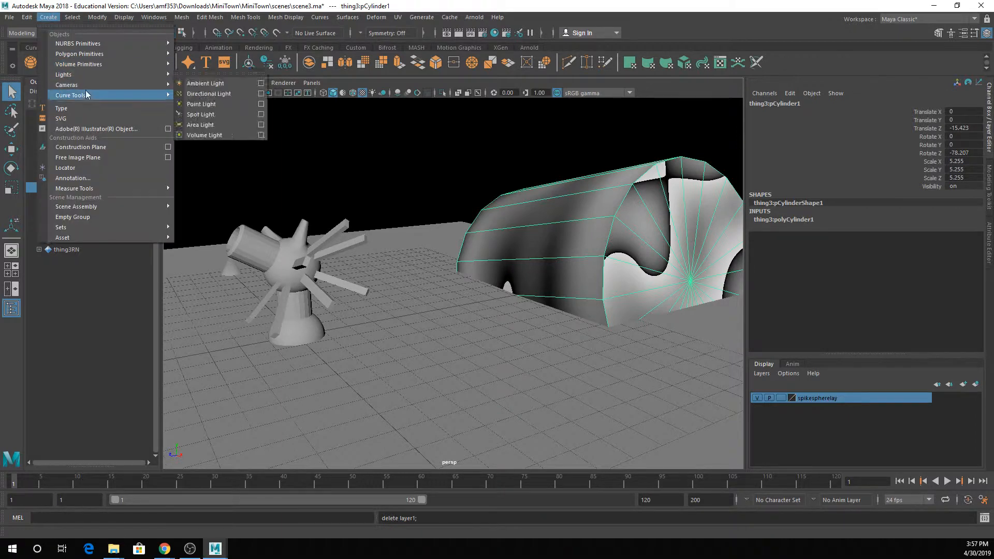
{"action": "left_click", "coordinate": [215, 104]}
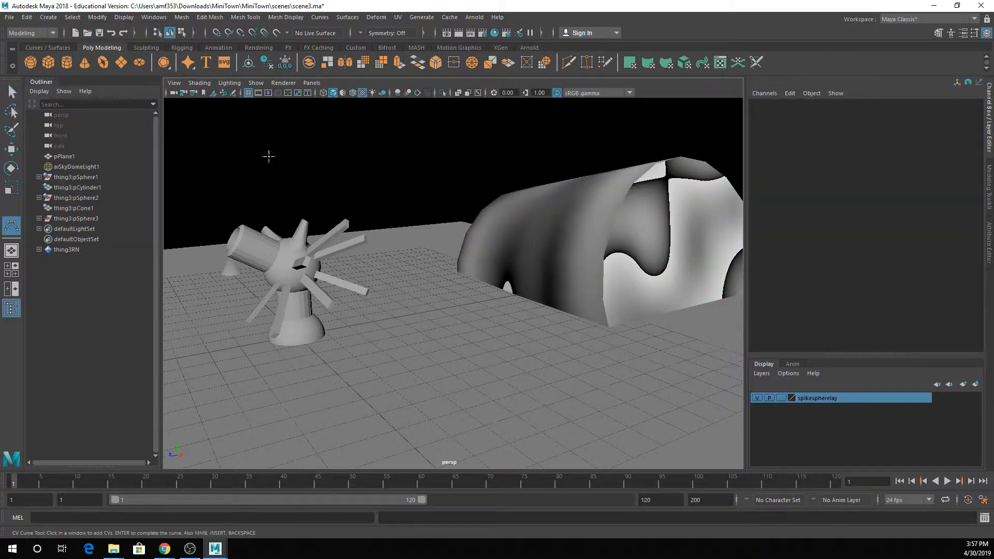
{"action": "left_click", "coordinate": [451, 415]}
{"action": "left_click", "coordinate": [476, 367]}
{"action": "left_click", "coordinate": [427, 299]}
{"action": "left_click", "coordinate": [394, 228]}
{"action": "left_click", "coordinate": [435, 212]}
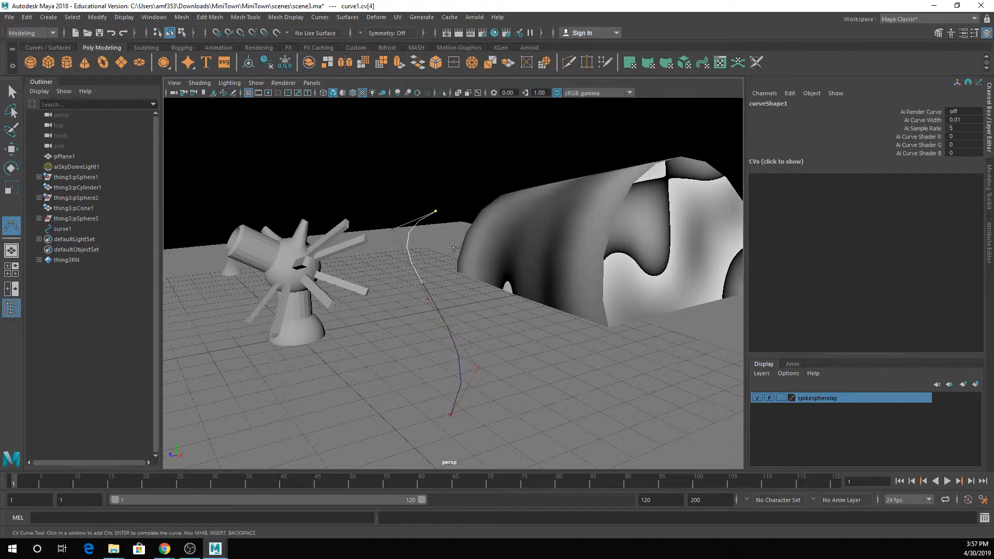
{"action": "left_click", "coordinate": [460, 274]}
{"action": "left_click", "coordinate": [556, 343]}
{"action": "left_click", "coordinate": [670, 361]}
{"action": "left_click", "coordinate": [671, 396]}
{"action": "left_click", "coordinate": [573, 395]}
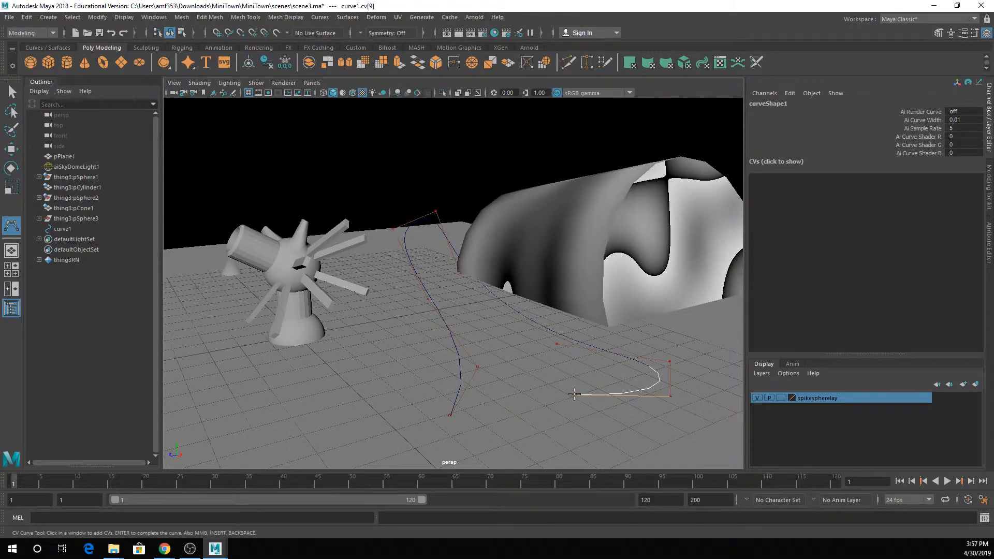
{"action": "key", "text": "Return"}
{"action": "key", "text": "q"}
Step: Hide the ground plane and the sky dome light
{"action": "left_click", "coordinate": [546, 386]}
{"action": "key", "text": "ctrl+h"}
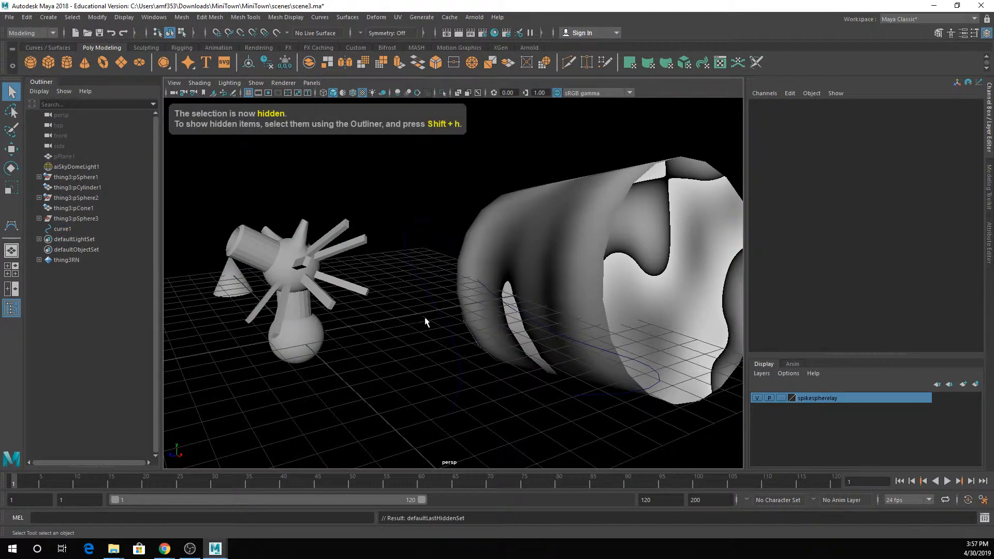
{"action": "left_click", "coordinate": [417, 339]}
{"action": "key", "text": "ctrl+h"}
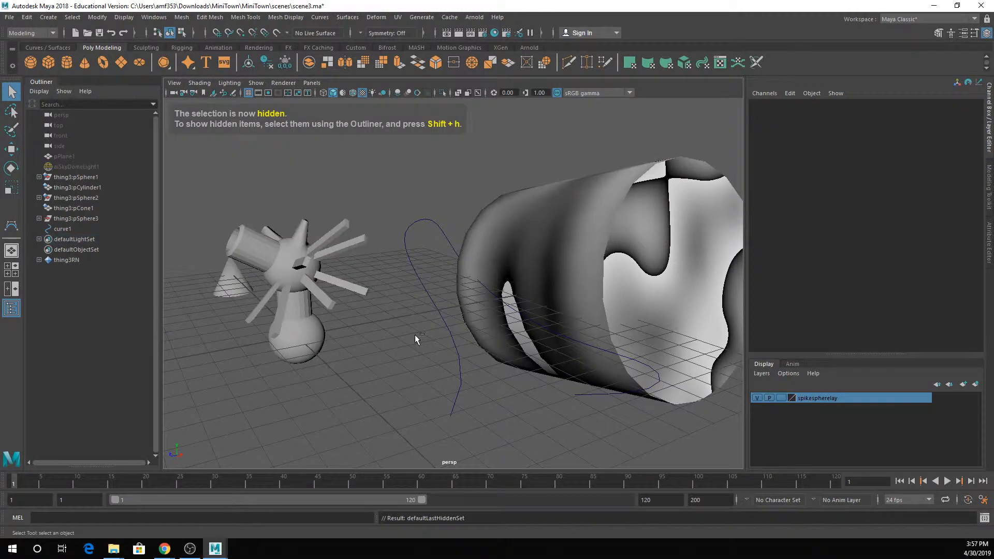
Step: Create a NURBS circle at the origin and select it together with the drawn curve
{"action": "left_click", "coordinate": [52, 47]}
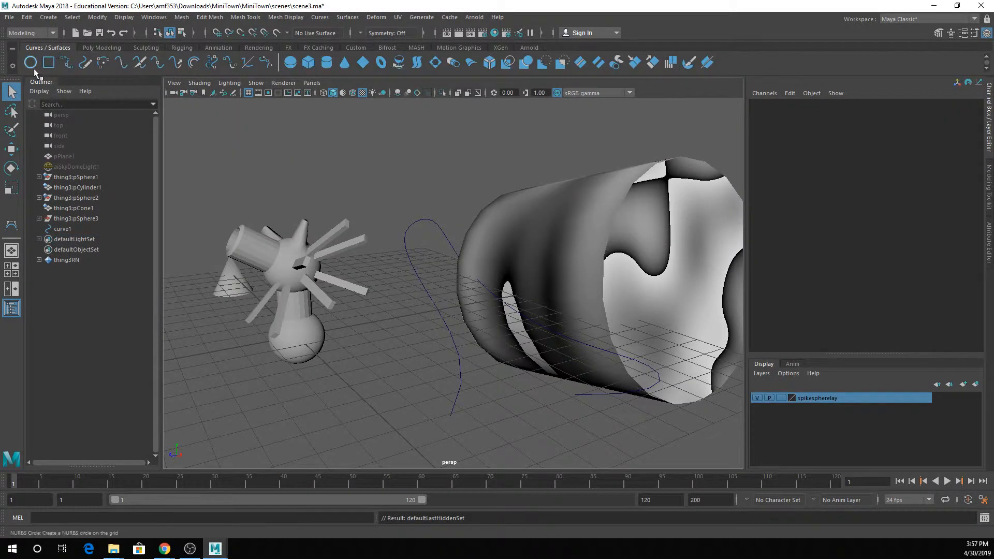
{"action": "left_click", "coordinate": [30, 62]}
{"action": "key", "text": "w"}
{"action": "left_click", "coordinate": [458, 383], "text": "shift"}
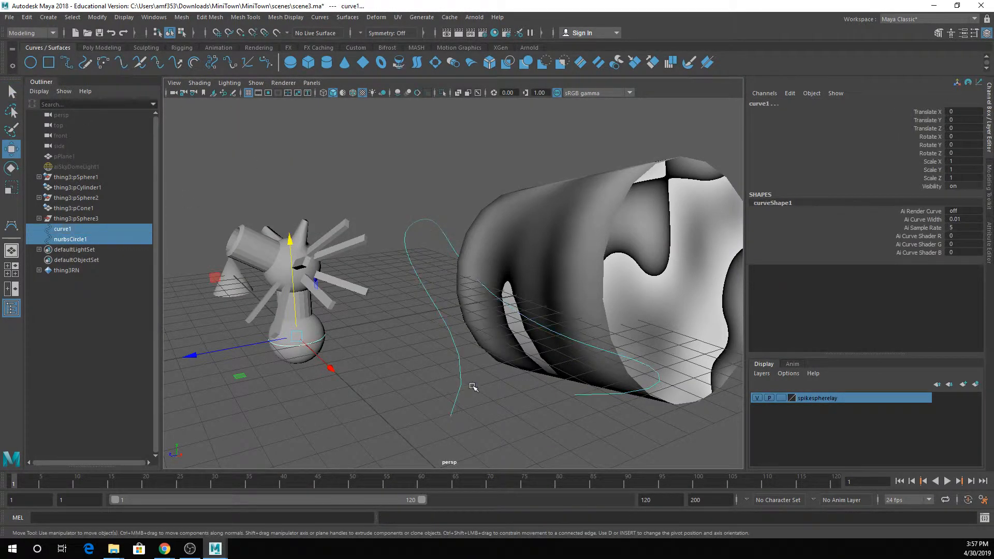
Step: Try to extrude the circle along the curve with the current extrude settings
{"action": "left_click", "coordinate": [313, 19]}
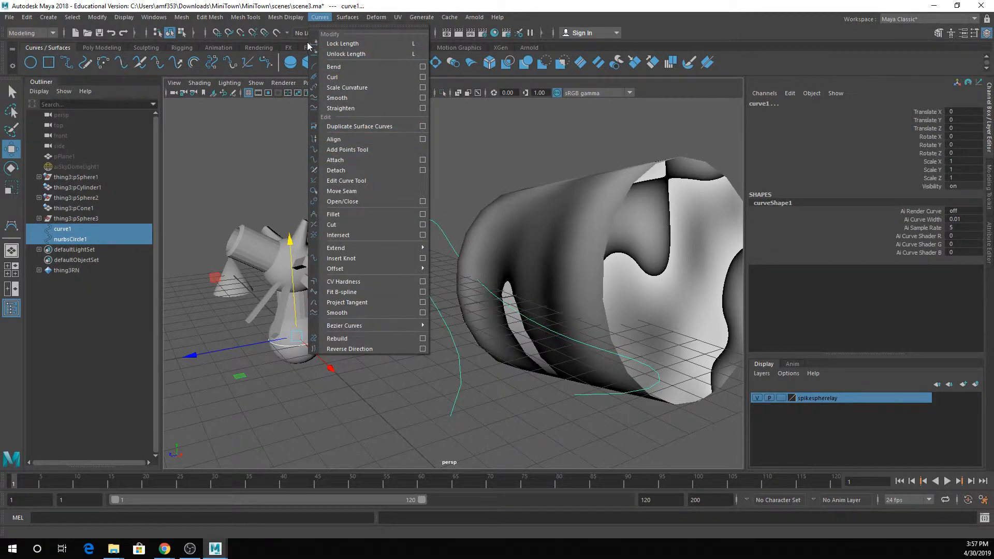
{"action": "mouse_move", "coordinate": [343, 19]}
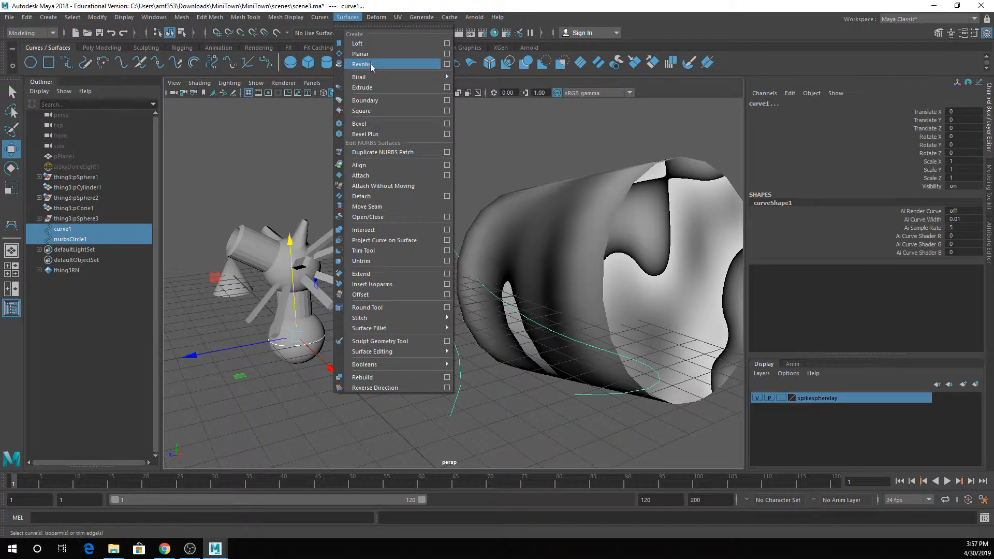
{"action": "left_click", "coordinate": [362, 88]}
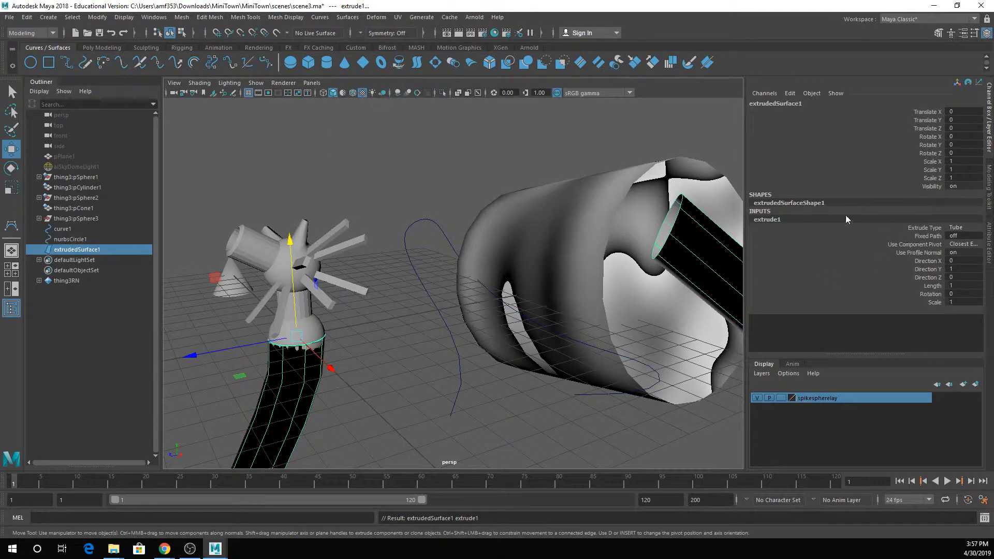
{"action": "scroll", "coordinate": [554, 251], "scroll_direction": "down", "scroll_amount": 5}
{"action": "key", "text": "ctrl+z"}
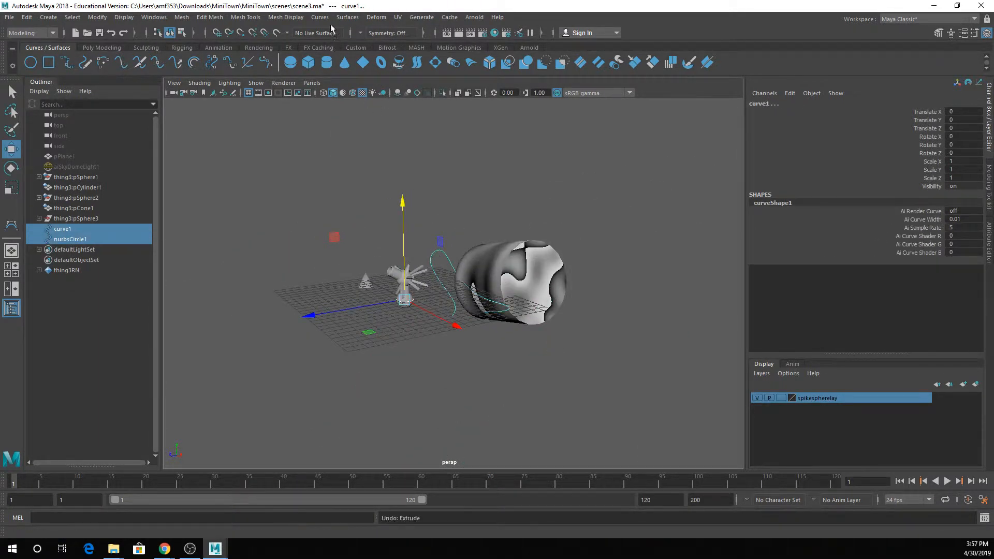
{"action": "left_click", "coordinate": [347, 17]}
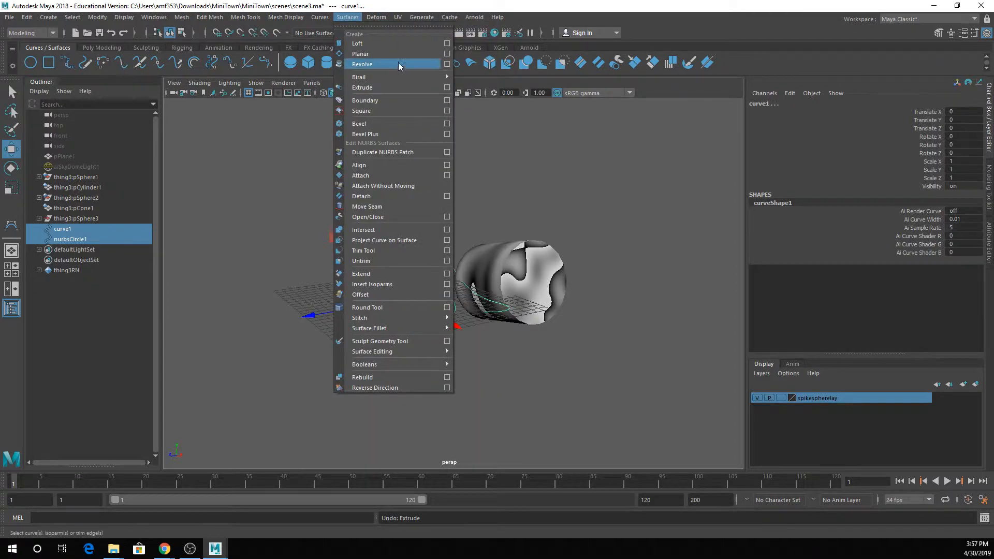
{"action": "left_click", "coordinate": [450, 88]}
{"action": "key", "text": "ctrl+z"}
Step: Extrude the circle along the curve as a Tube with the result position set to At path
{"action": "left_click", "coordinate": [347, 17]}
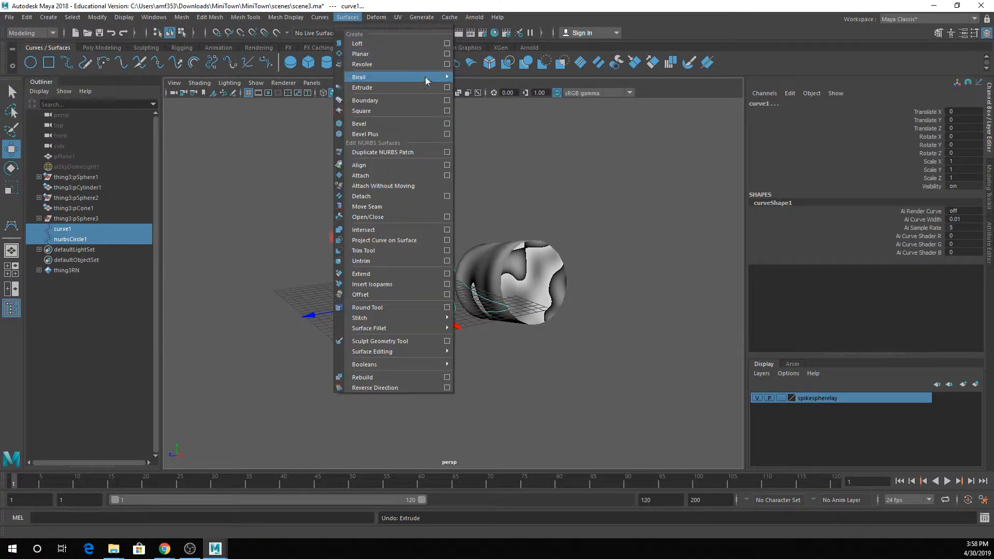
{"action": "left_click", "coordinate": [447, 88]}
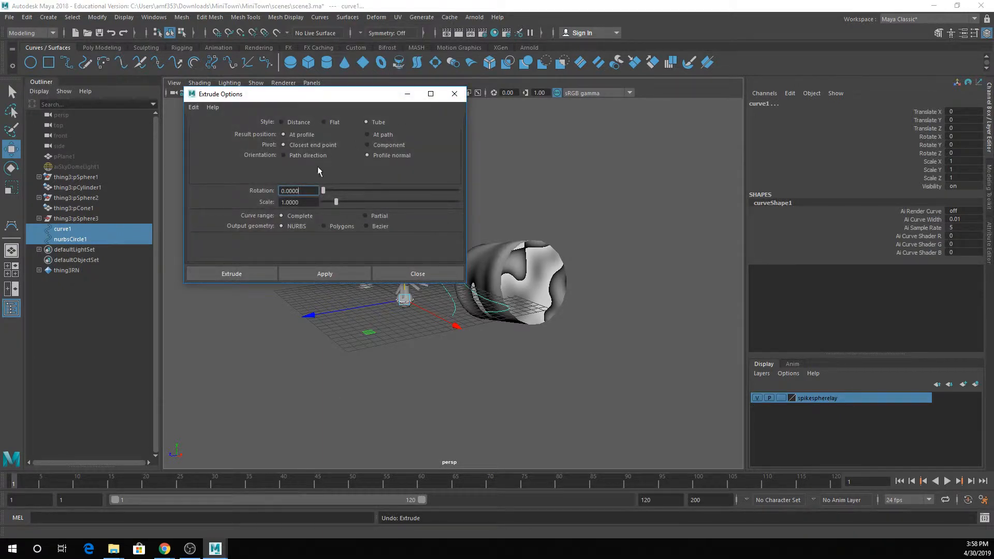
{"action": "left_click", "coordinate": [372, 135]}
{"action": "left_click", "coordinate": [326, 273]}
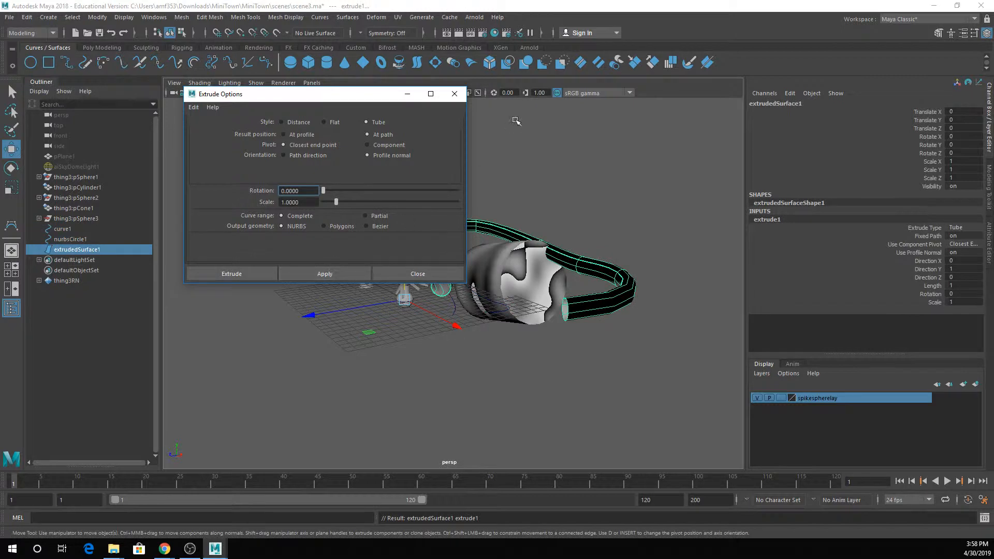
{"action": "left_click_drag", "start_coordinate": [621, 245], "coordinate": [646, 221], "text": "alt"}
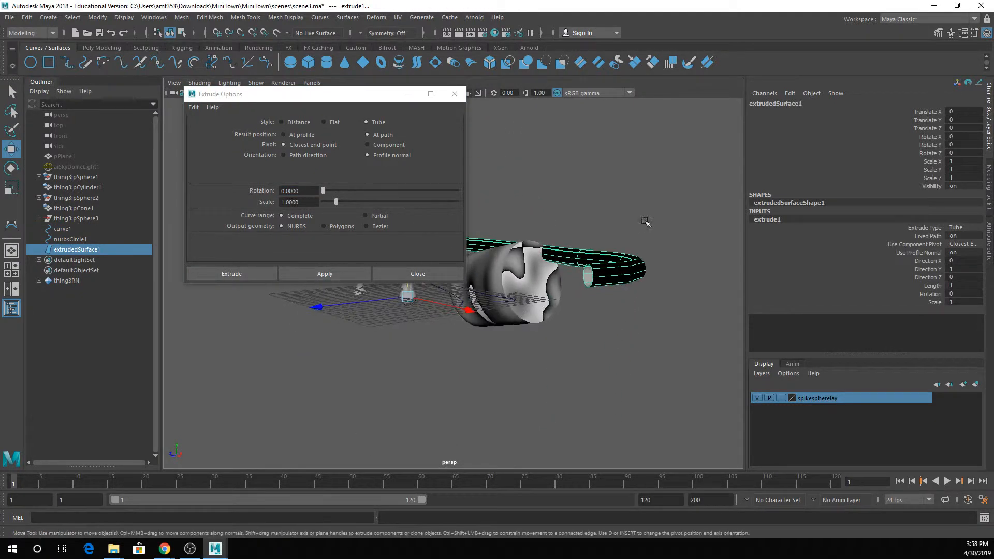
{"action": "left_click", "coordinate": [455, 94]}
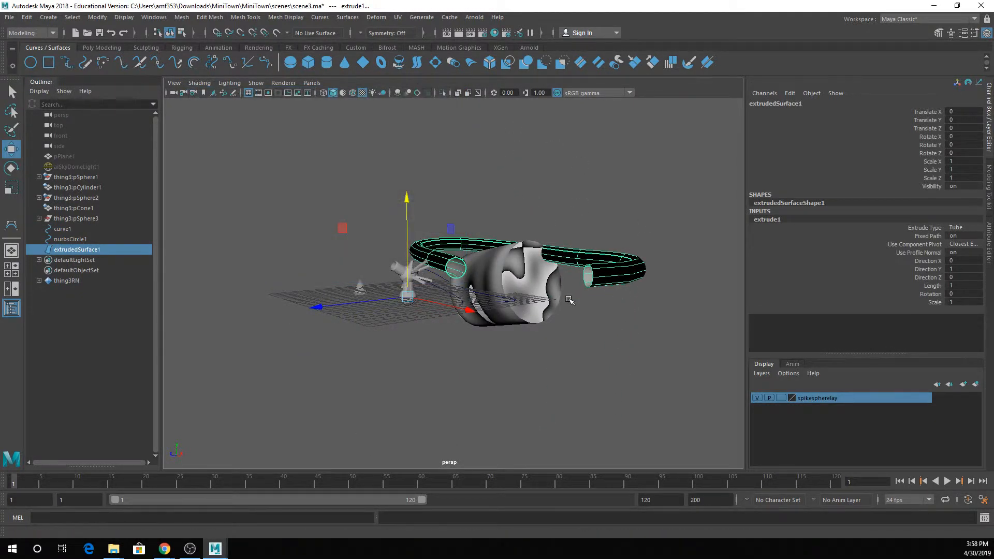
Step: Select the NURBS circle and the drawn curve and assign them to a new display layer
{"action": "left_click_drag", "start_coordinate": [518, 290], "coordinate": [575, 341], "text": "alt"}
{"action": "key", "text": "q"}
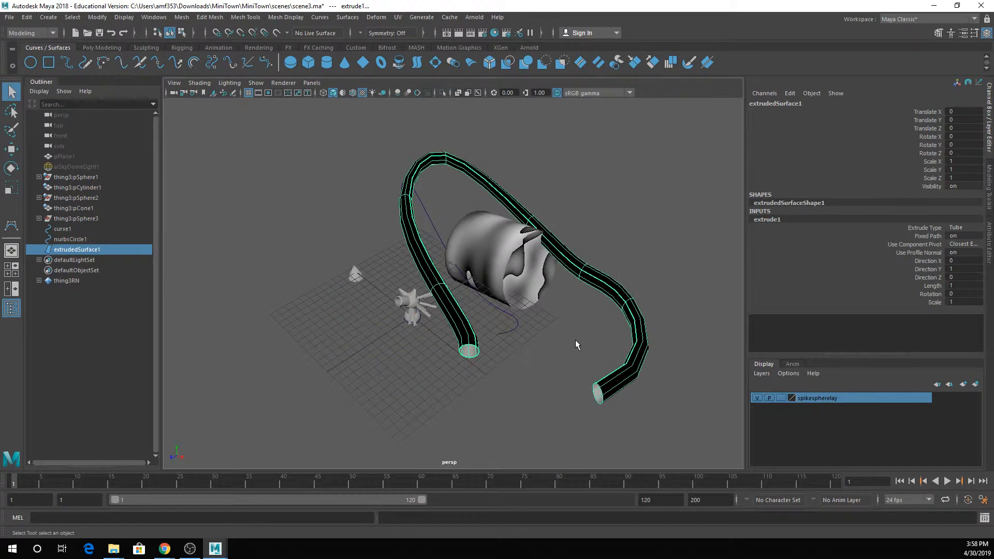
{"action": "scroll", "coordinate": [428, 307], "scroll_direction": "up", "scroll_amount": 3}
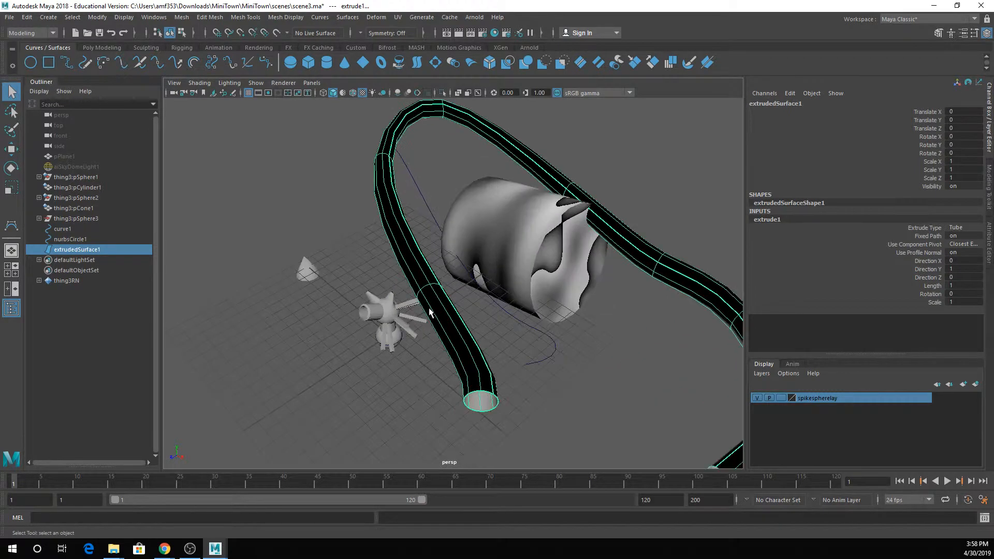
{"action": "left_click", "coordinate": [403, 337]}
{"action": "left_click", "coordinate": [554, 349], "text": "shift"}
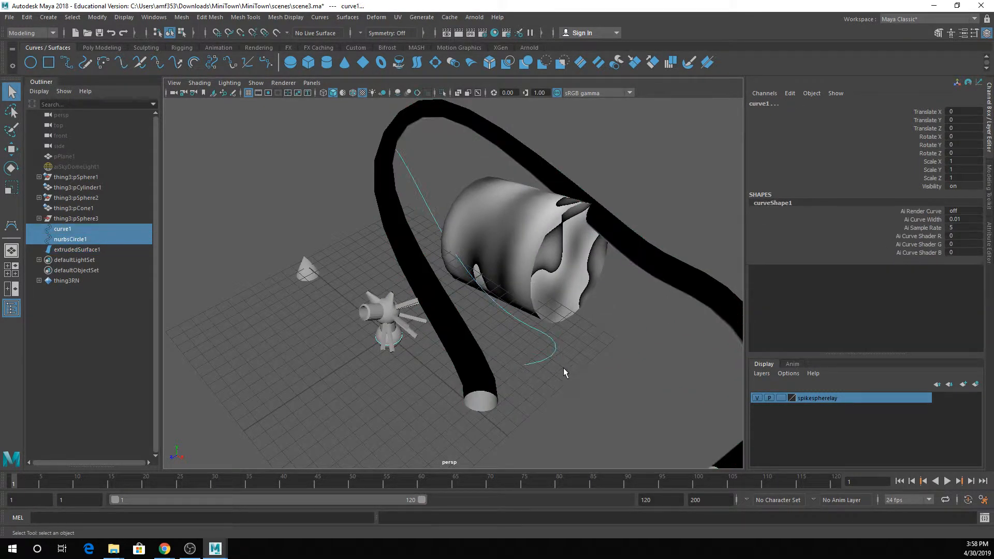
{"action": "left_click_drag", "start_coordinate": [564, 366], "coordinate": [420, 234], "text": "alt"}
{"action": "left_click", "coordinate": [978, 385]}
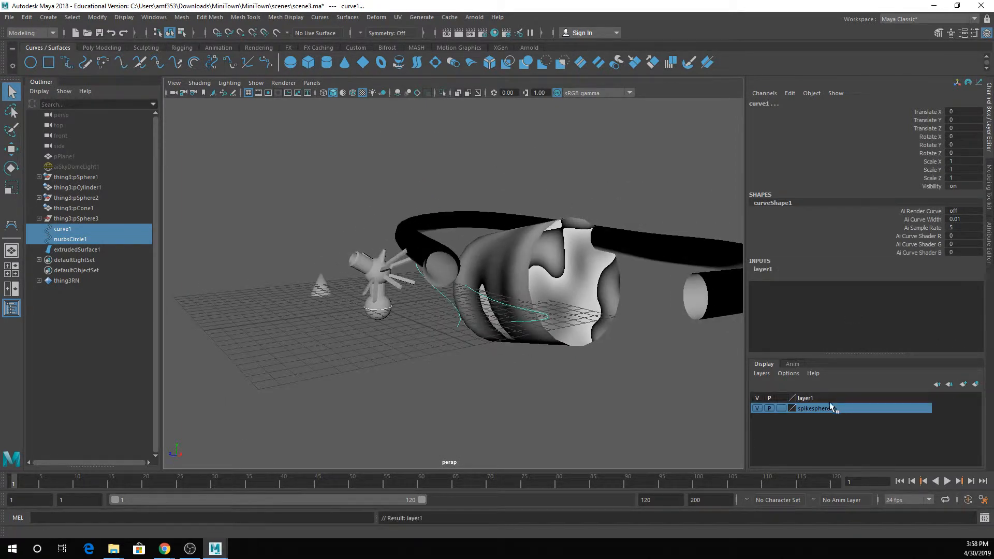
Step: Rename the new display layer basecurves and turn off its visibility
{"action": "double_click", "coordinate": [818, 398]}
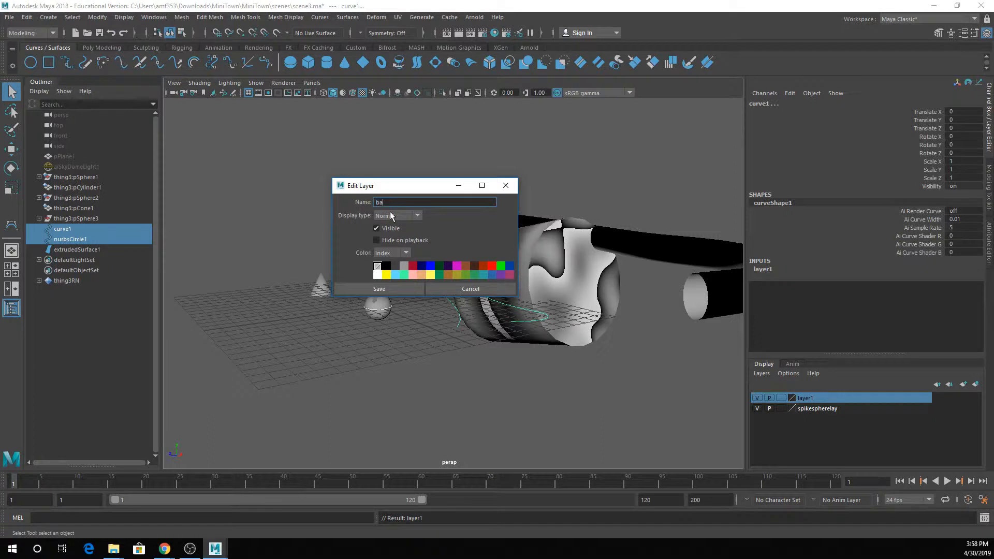
{"action": "type", "text": "basecurves"}
{"action": "key", "text": "Return"}
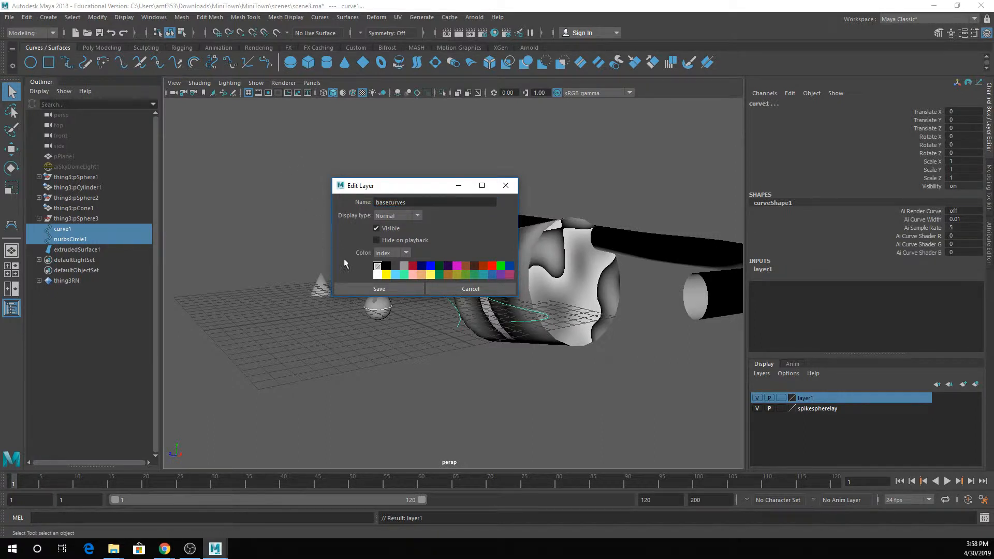
{"action": "left_click", "coordinate": [365, 285]}
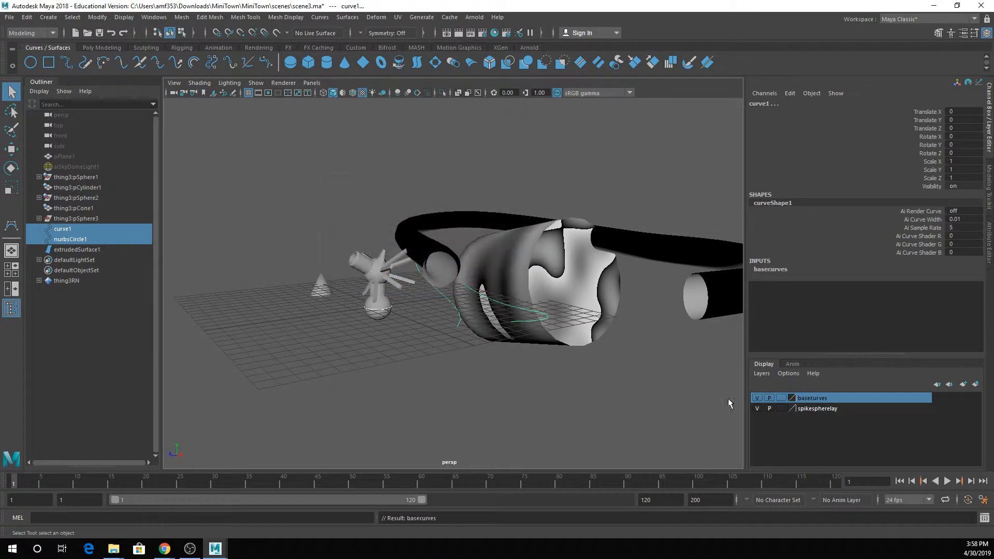
{"action": "left_click", "coordinate": [757, 399]}
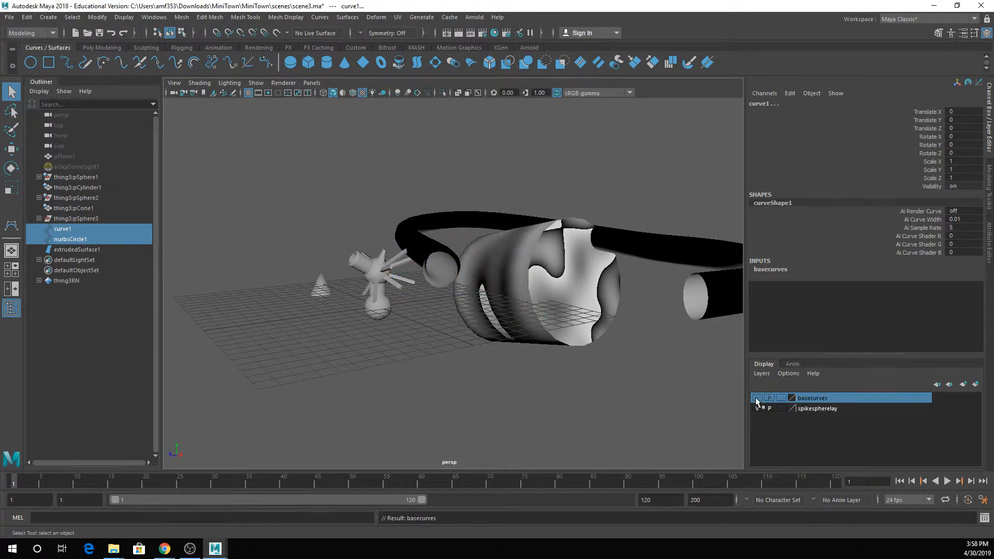
Step: Convert the extruded tube from NURBS to polygons and hide the polygon version
{"action": "left_click", "coordinate": [477, 209]}
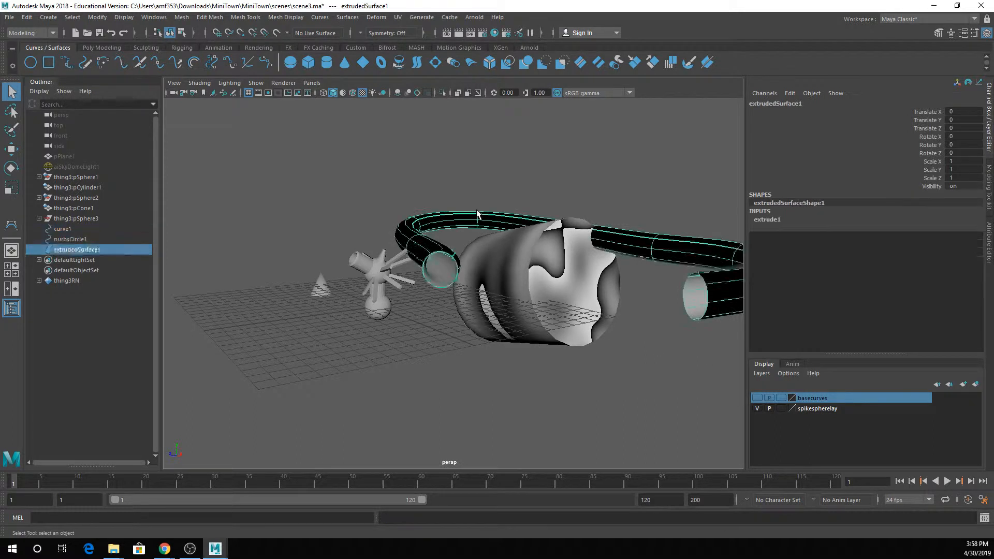
{"action": "left_click_drag", "start_coordinate": [476, 209], "coordinate": [471, 214], "text": "alt"}
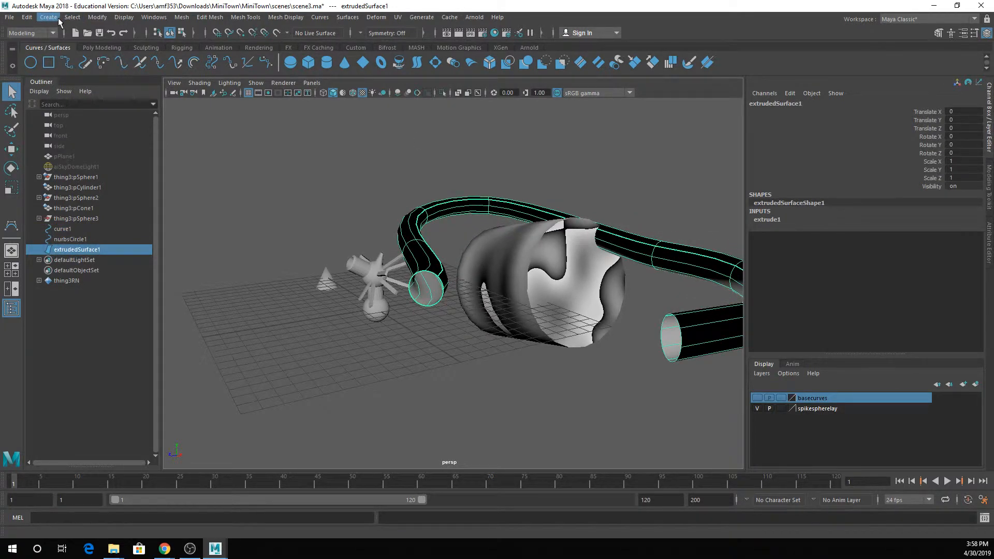
{"action": "left_click", "coordinate": [101, 19]}
{"action": "mouse_move", "coordinate": [197, 269]}
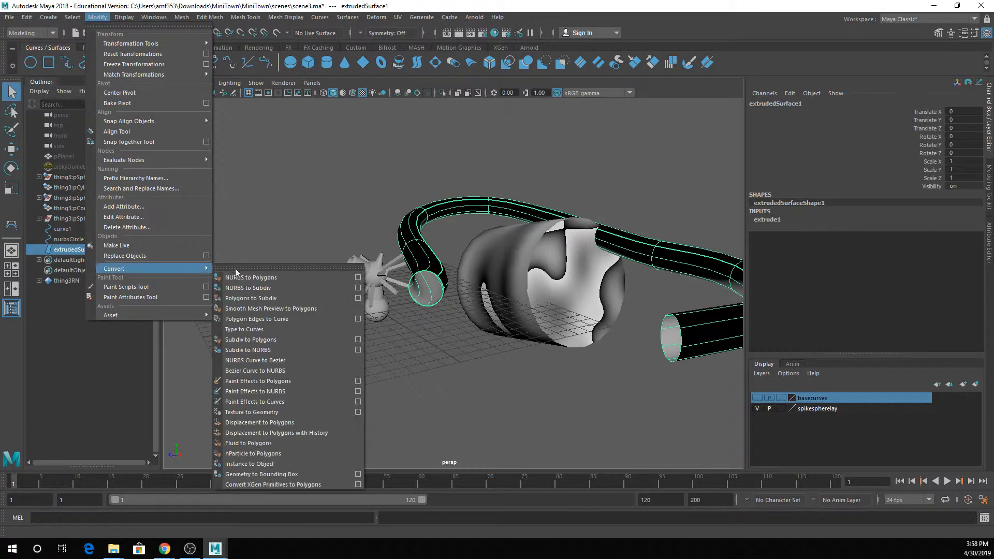
{"action": "left_click", "coordinate": [261, 280]}
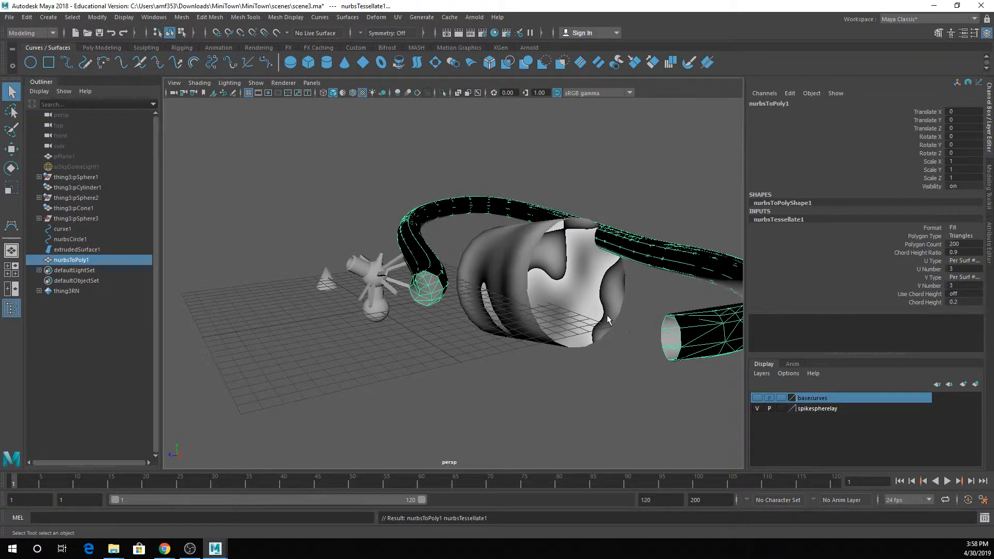
{"action": "key", "text": "ctrl+h"}
Step: Assign the original extruded NURBS tube to a new display layer
{"action": "left_click", "coordinate": [455, 277]}
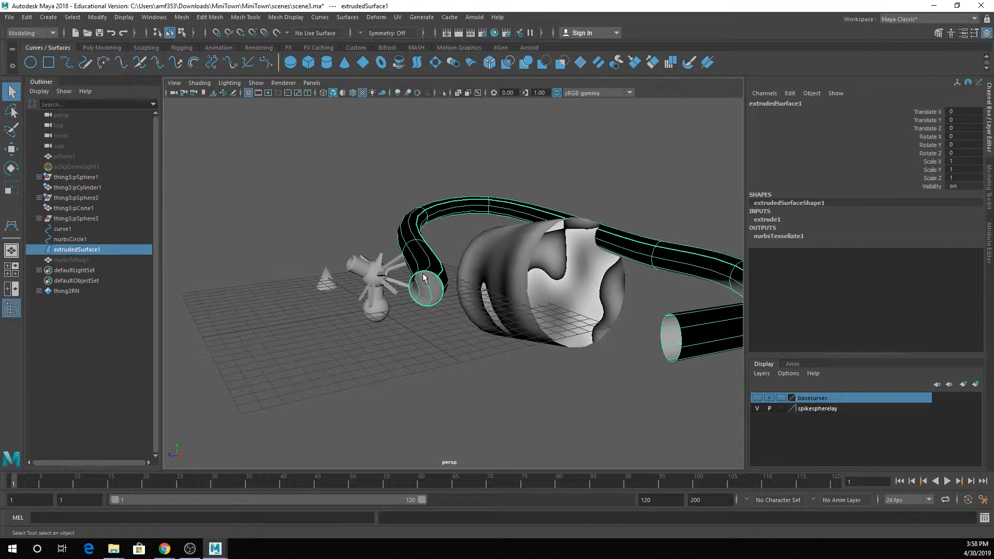
{"action": "left_click", "coordinate": [976, 385]}
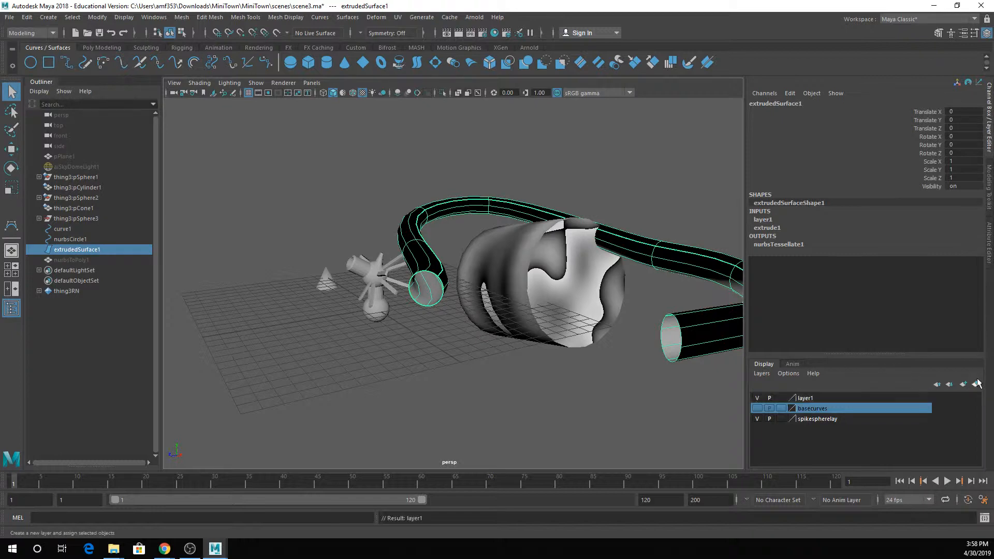
Step: Rename the new display layer containing the extruded tube to nurbs
{"action": "double_click", "coordinate": [806, 397]}
{"action": "type", "text": "nurbs"}
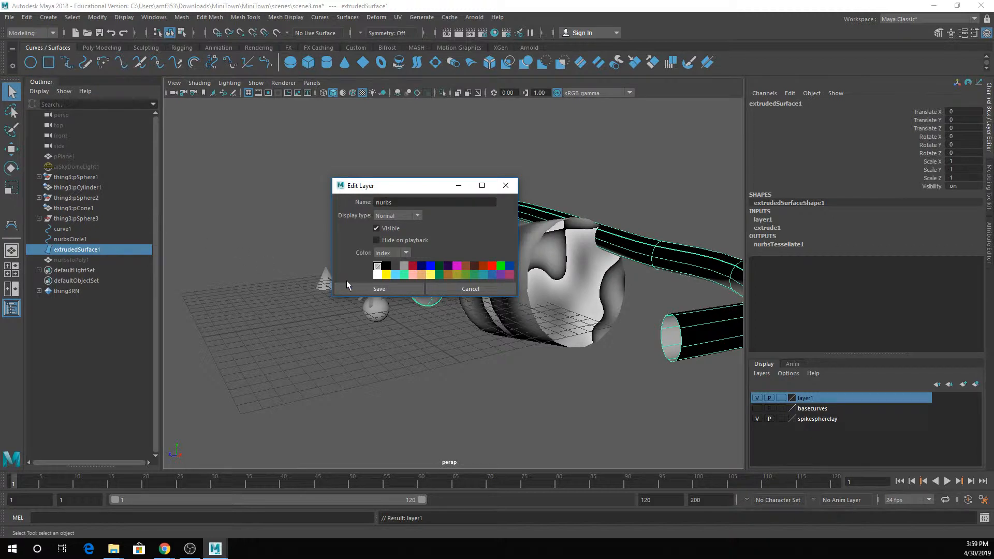
{"action": "left_click", "coordinate": [358, 288]}
Step: Unhide the polygon version of the tube and turn off the visibility of the nurbs layer
{"action": "left_click", "coordinate": [74, 264]}
{"action": "key", "text": "shift+h"}
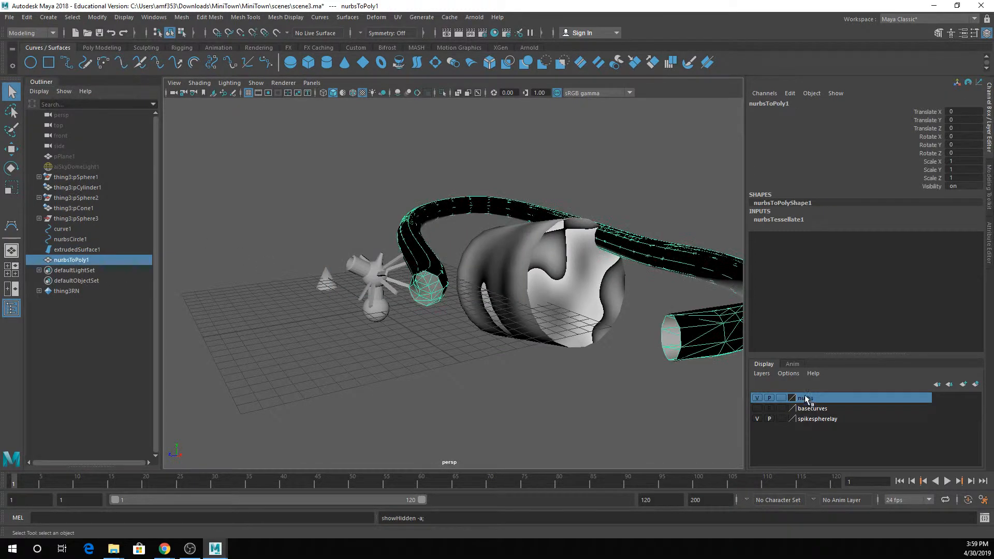
{"action": "left_click", "coordinate": [757, 397]}
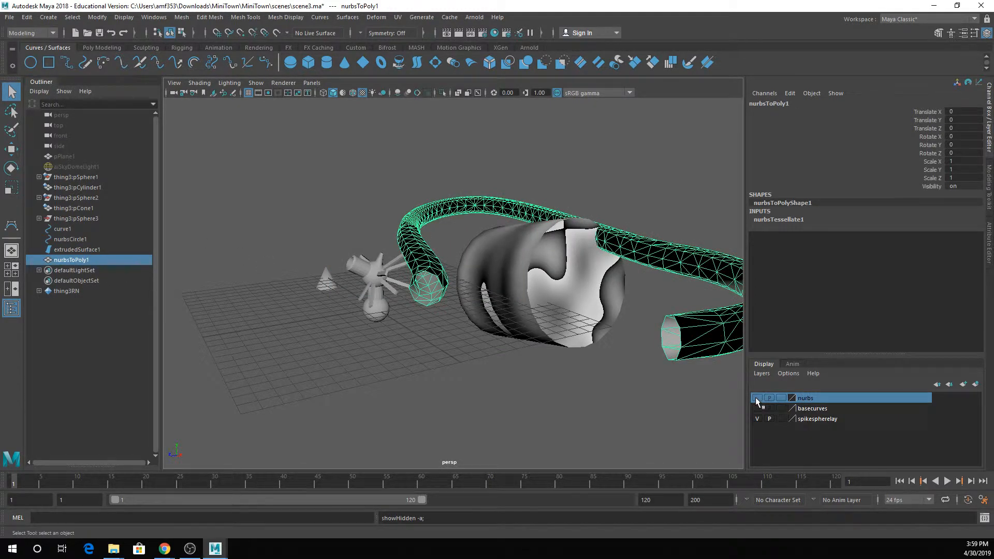
{"action": "left_click_drag", "start_coordinate": [490, 232], "coordinate": [429, 161], "text": "alt"}
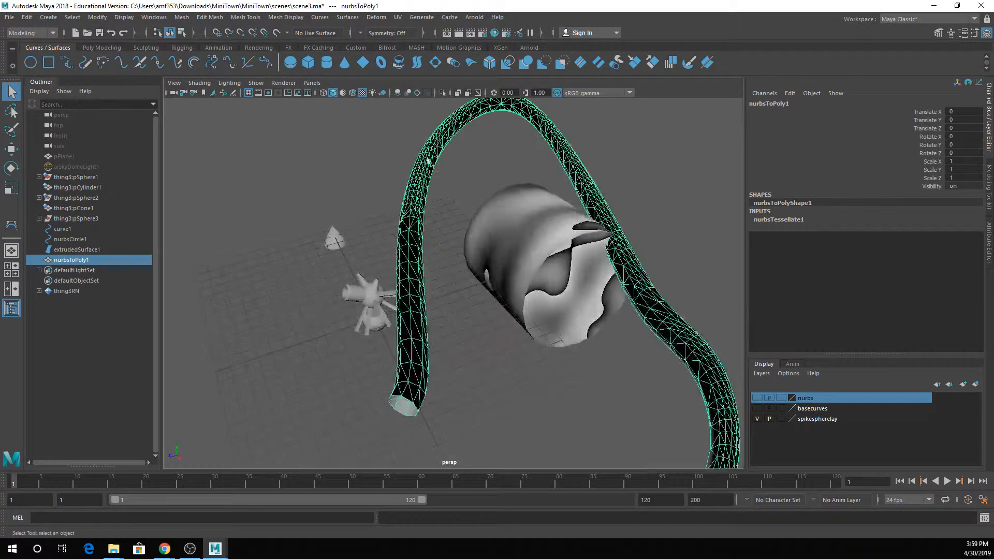
{"action": "left_click_drag", "start_coordinate": [504, 334], "coordinate": [596, 357], "text": "alt"}
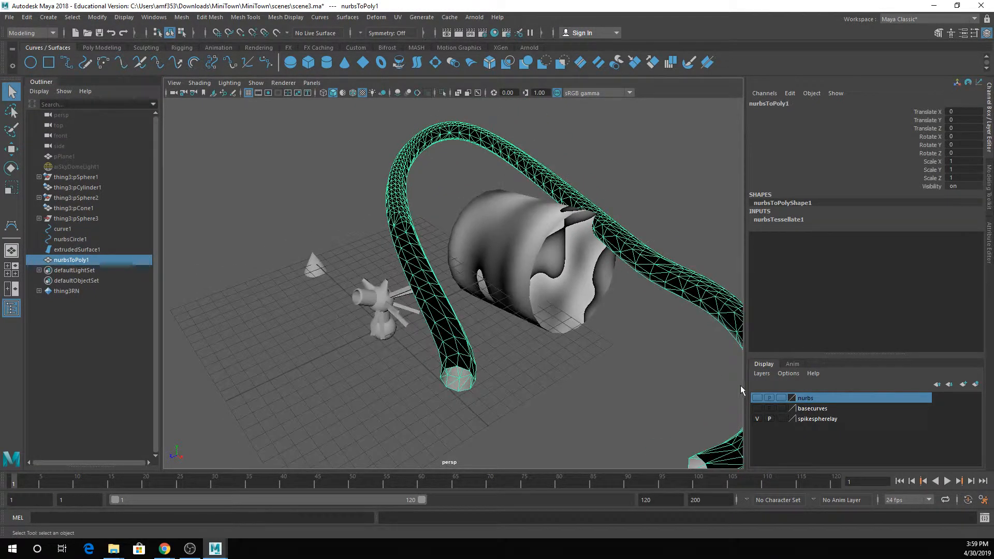
Step: Turn on the visibility of the basecurves layer and set the nurbs layer's display type to Reference
{"action": "left_click", "coordinate": [756, 408]}
{"action": "left_click_drag", "start_coordinate": [558, 328], "coordinate": [736, 388], "text": "alt"}
{"action": "left_click", "coordinate": [781, 399]}
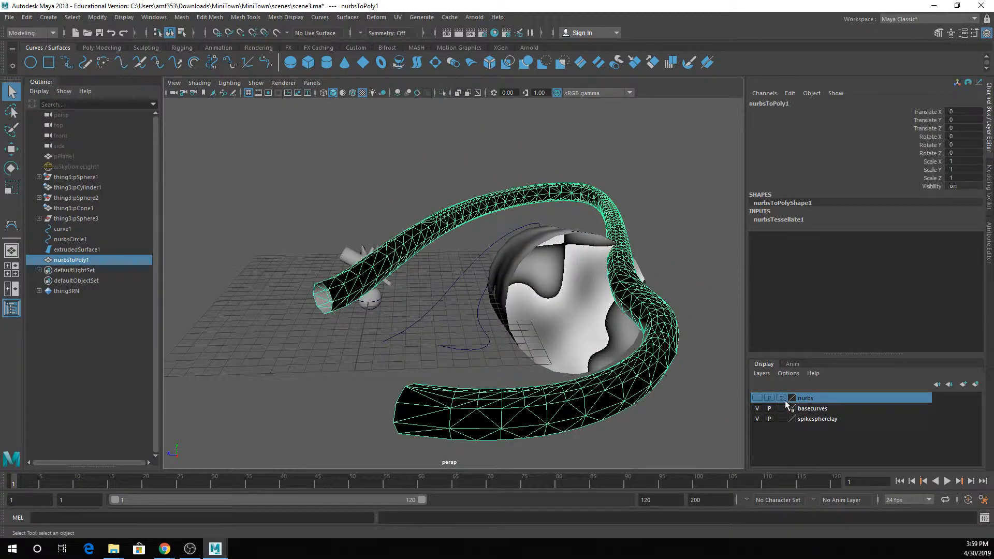
{"action": "left_click", "coordinate": [780, 398]}
Step: Assign the polygon tube to a new display layer and set that layer to Reference
{"action": "left_click", "coordinate": [975, 384]}
{"action": "left_click", "coordinate": [781, 398]}
{"action": "left_click", "coordinate": [781, 398]}
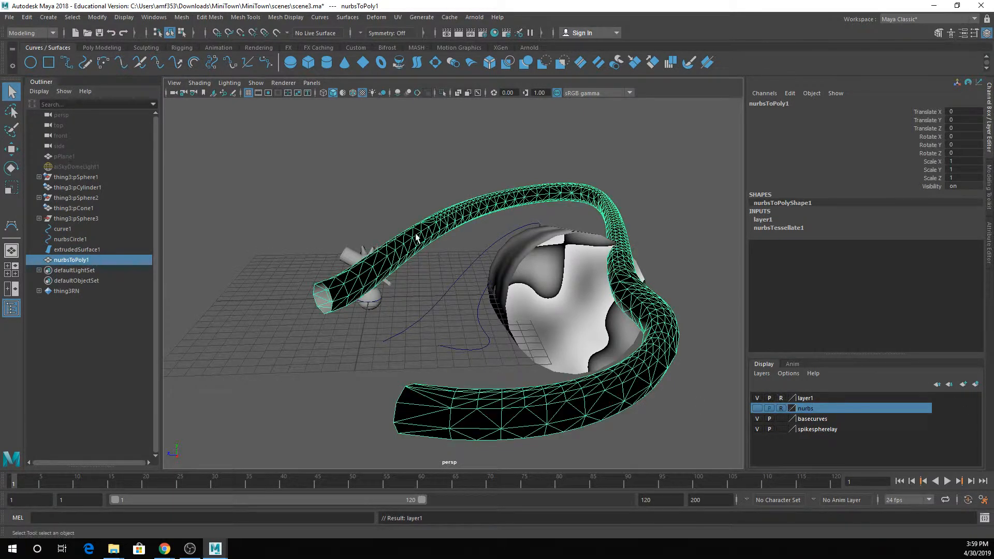
Step: Show the base curve's control vertices and move one of them away from the cylinder to reshape the tube
{"action": "left_click", "coordinate": [451, 293]}
{"action": "left_click", "coordinate": [451, 291]}
{"action": "right_click_drag", "start_coordinate": [451, 291], "coordinate": [409, 278]}
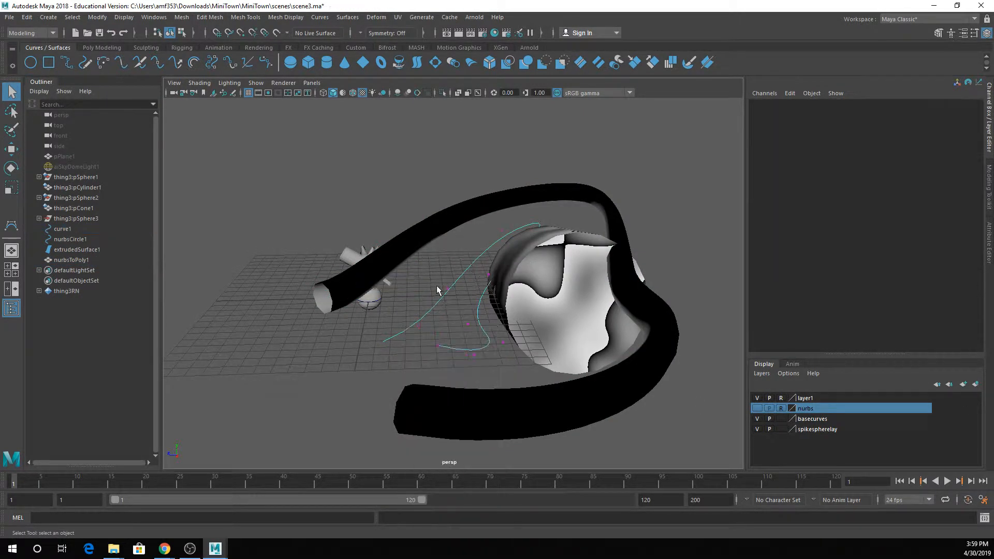
{"action": "key", "text": "w"}
{"action": "left_click_drag", "start_coordinate": [474, 310], "coordinate": [384, 268]}
{"action": "mouse_move", "coordinate": [383, 267]}
{"action": "left_mouse_down", "text": "alt"}
{"action": "mouse_move", "coordinate": [406, 280]}
{"action": "mouse_move", "coordinate": [393, 269]}
{"action": "left_mouse_up", "text": "alt"}
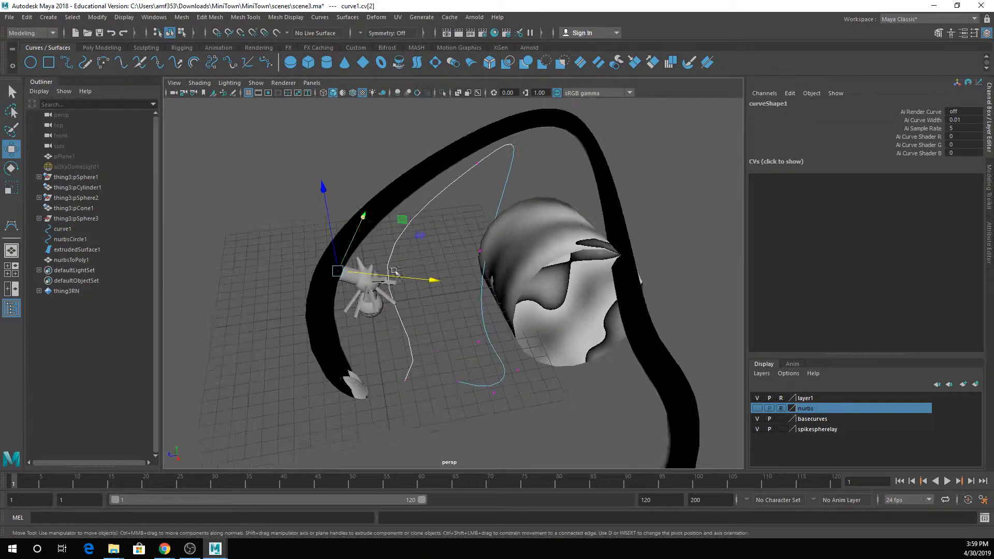
Step: Try bending the tube further by moving the same control vertex along the Z axis, and undo the last two moves
{"action": "left_click_drag", "start_coordinate": [332, 239], "coordinate": [318, 154]}
{"action": "mouse_move", "coordinate": [459, 210]}
{"action": "left_mouse_down", "text": "alt"}
{"action": "mouse_move", "coordinate": [475, 229]}
{"action": "mouse_move", "coordinate": [457, 203]}
{"action": "left_mouse_up", "text": "alt"}
{"action": "left_click_drag", "start_coordinate": [314, 242], "coordinate": [476, 331]}
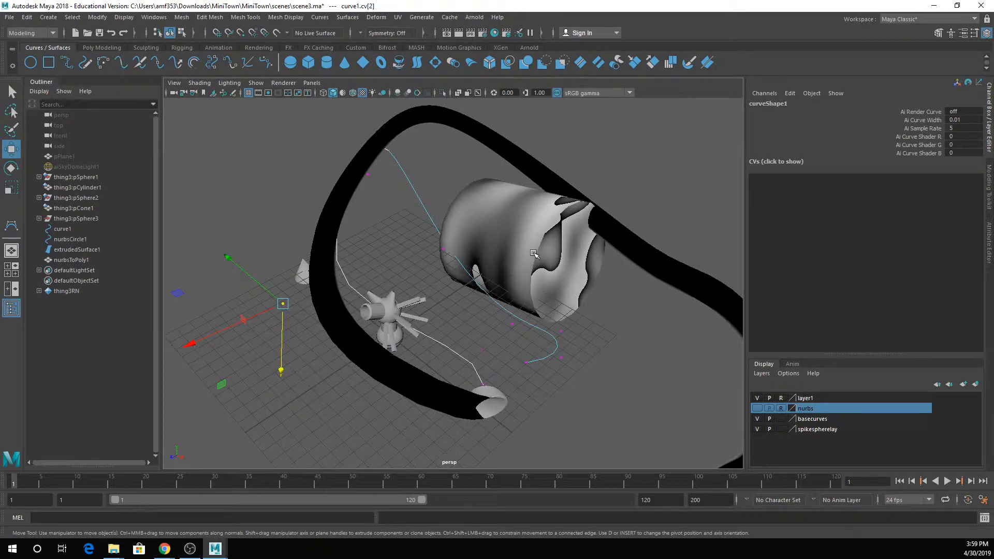
{"action": "scroll", "coordinate": [535, 259], "scroll_direction": "down", "scroll_amount": 3}
{"action": "left_click_drag", "start_coordinate": [546, 283], "coordinate": [402, 215], "text": "alt"}
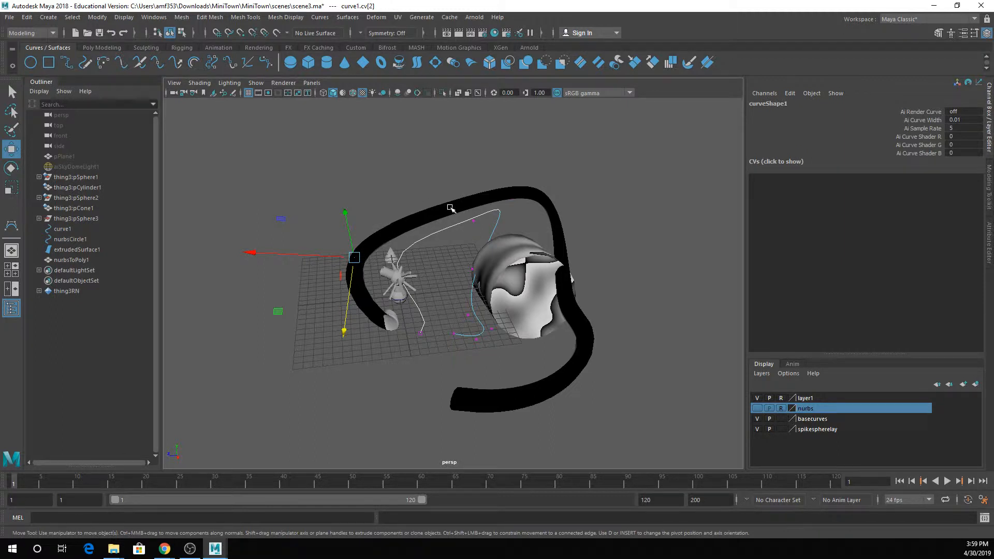
{"action": "key", "text": "ctrl+z"}
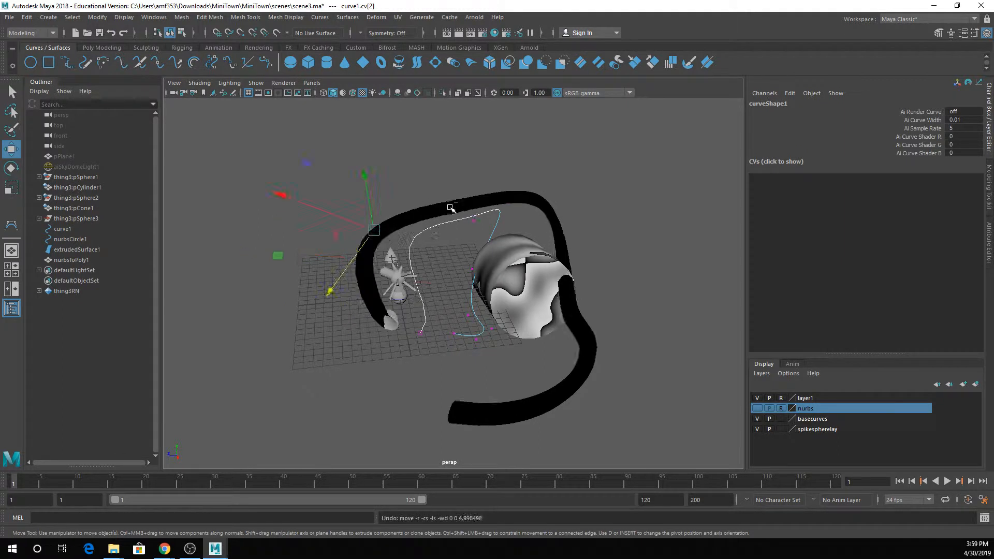
{"action": "key", "text": "ctrl+z"}
Step: Leave the Move tool and return the base curve to object mode
{"action": "key", "text": "q"}
{"action": "right_click_drag", "start_coordinate": [448, 235], "coordinate": [476, 225]}
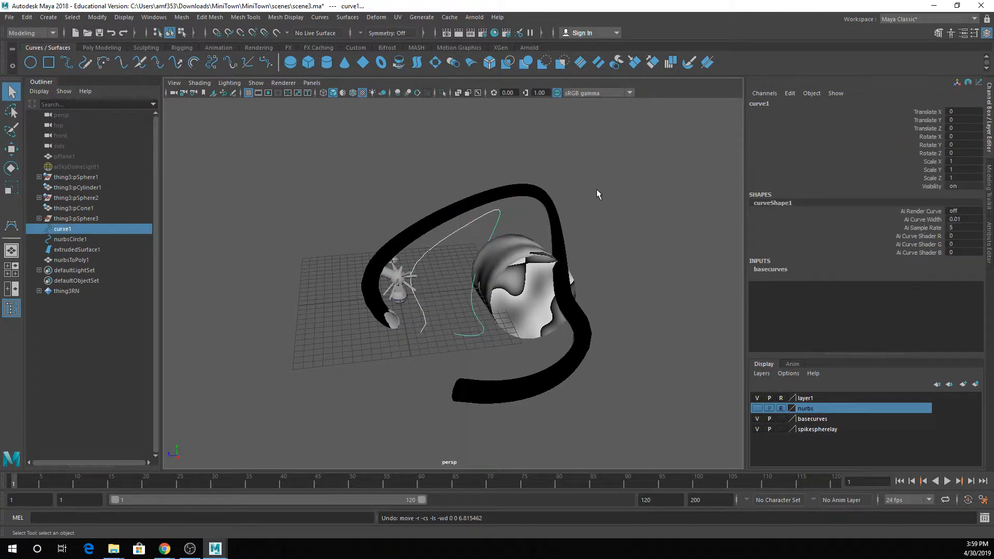